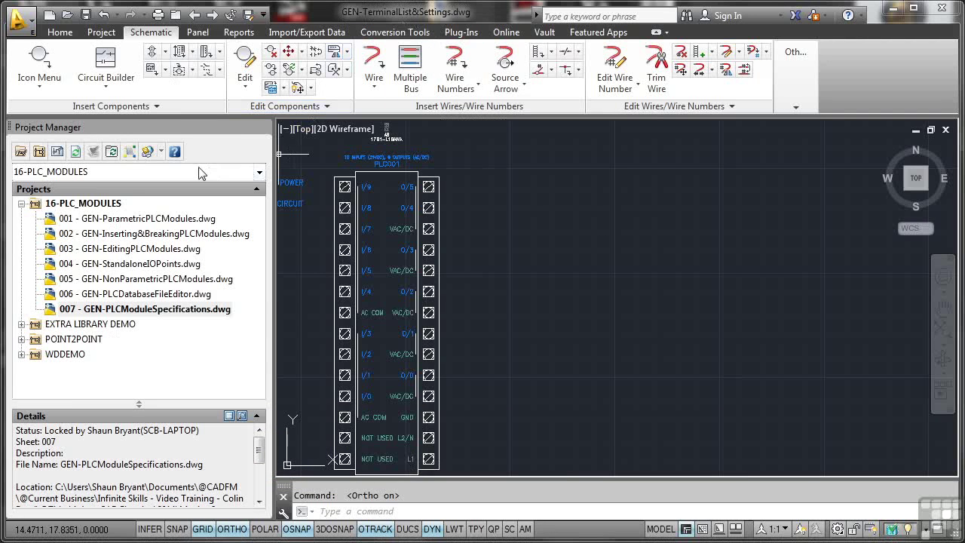
- Add the open drawing to the 16-PLC_MODULES project with project defaults applied
{"action": "right_click", "coordinate": [94, 205]}
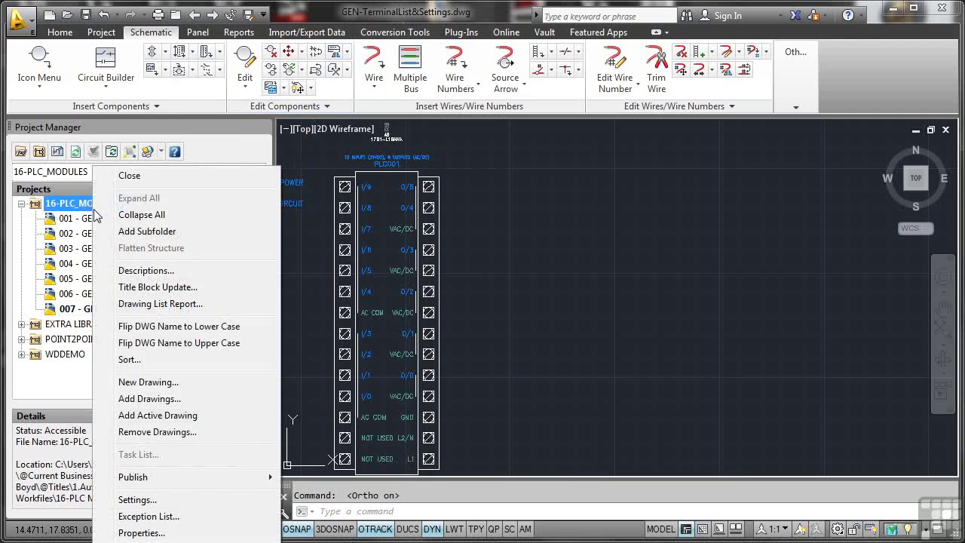
{"action": "left_click", "coordinate": [151, 416]}
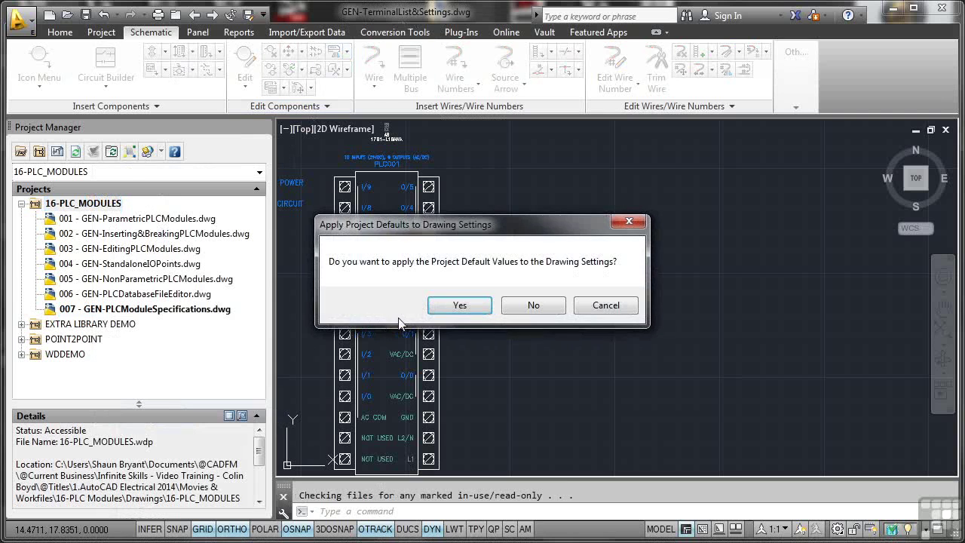
{"action": "left_click", "coordinate": [459, 307]}
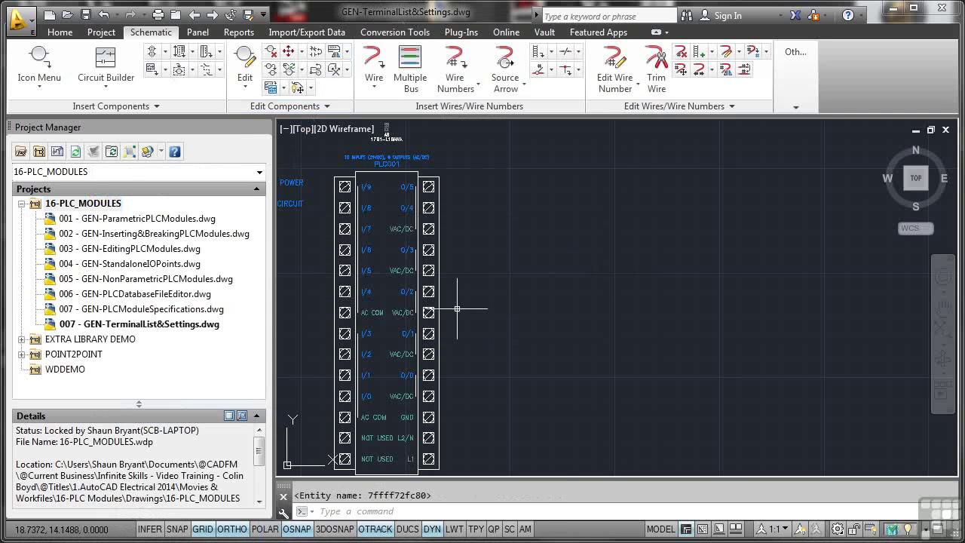
- Change the GEN-TerminalList&Settings drawing's sheet number from 007 to 008
{"action": "left_click", "coordinate": [128, 325]}
{"action": "right_click", "coordinate": [128, 330]}
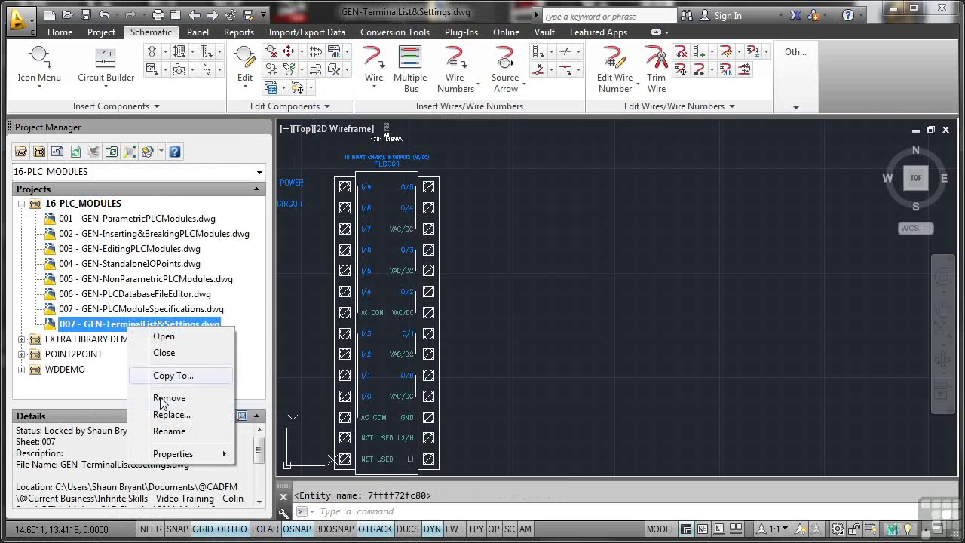
{"action": "mouse_move", "coordinate": [215, 454]}
{"action": "left_click", "coordinate": [268, 454]}
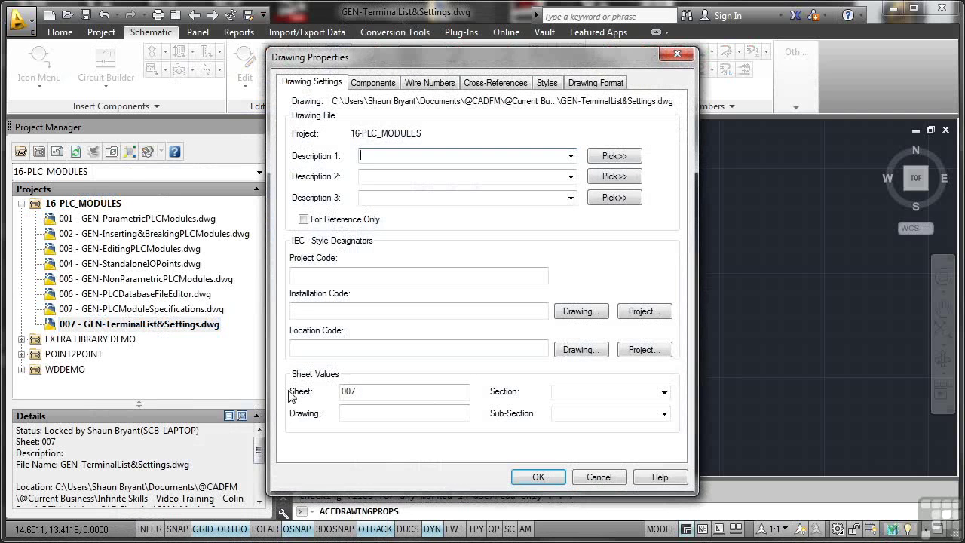
{"action": "left_click", "coordinate": [365, 391]}
{"action": "key", "text": "BackSpace"}
{"action": "type", "text": "8"}
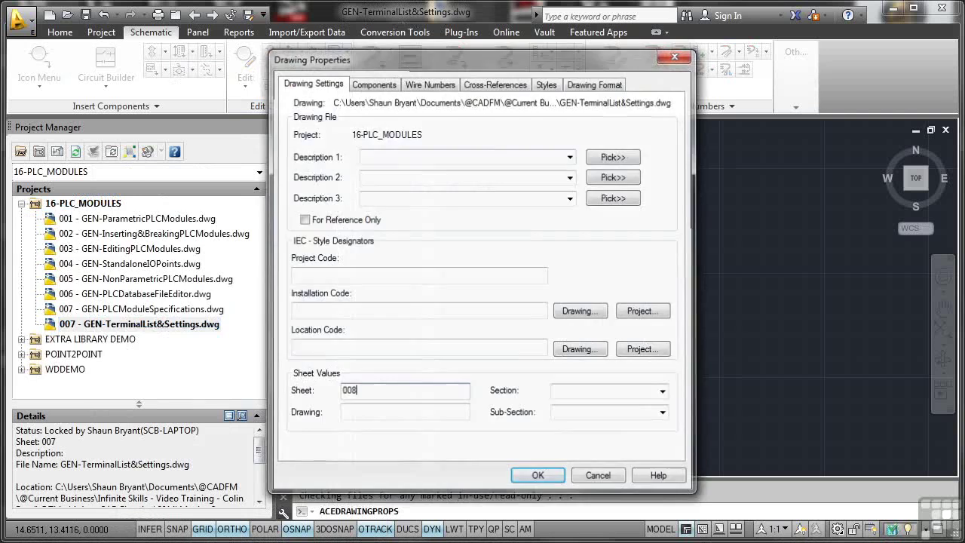
{"action": "key", "text": "Return"}
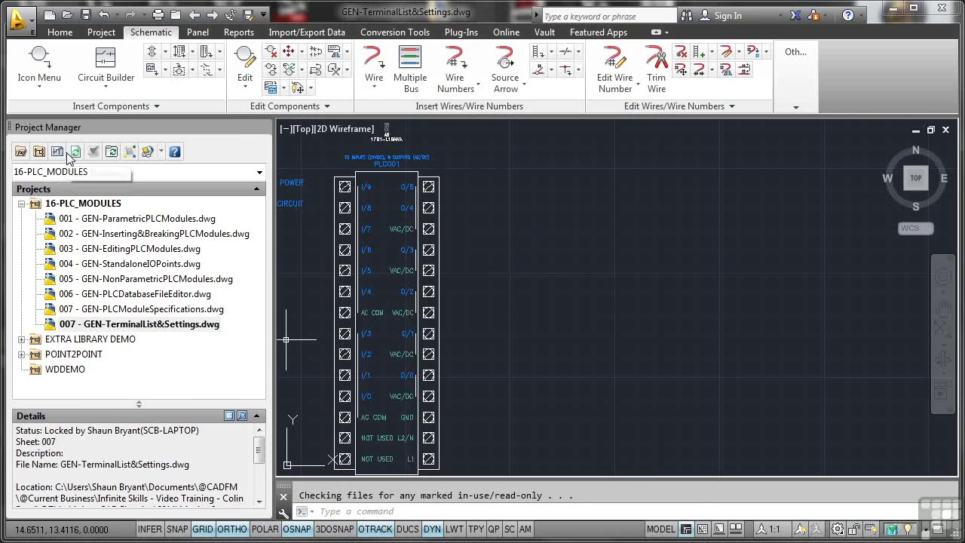
- Refresh Project Manager, then open the PLC Database File Editor on the AWA module under Micrologix L16
{"action": "left_click", "coordinate": [76, 152]}
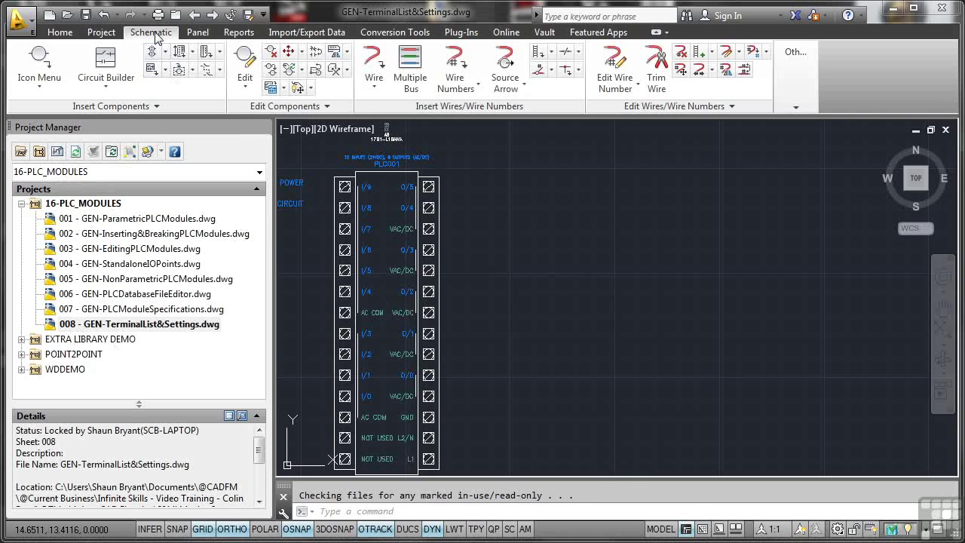
{"action": "left_click", "coordinate": [800, 105]}
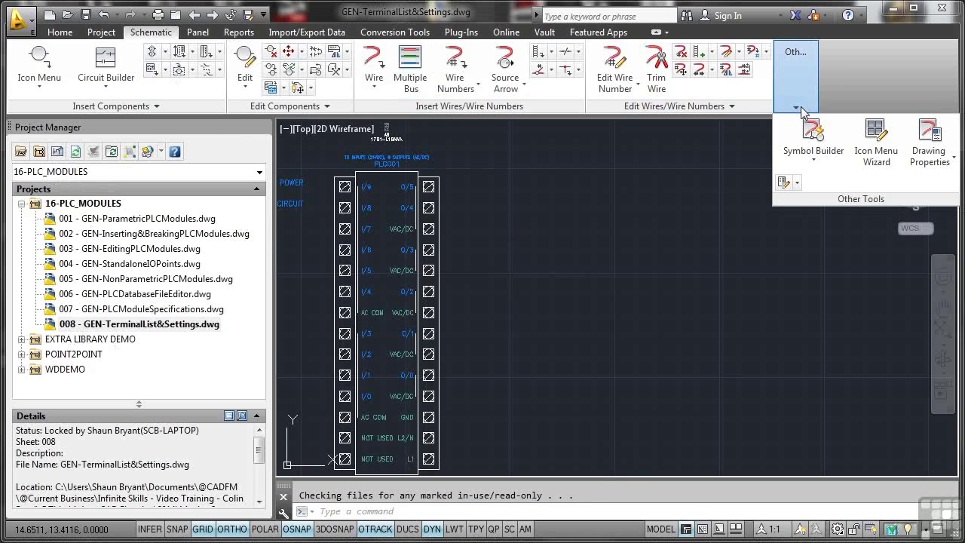
{"action": "left_click", "coordinate": [796, 182]}
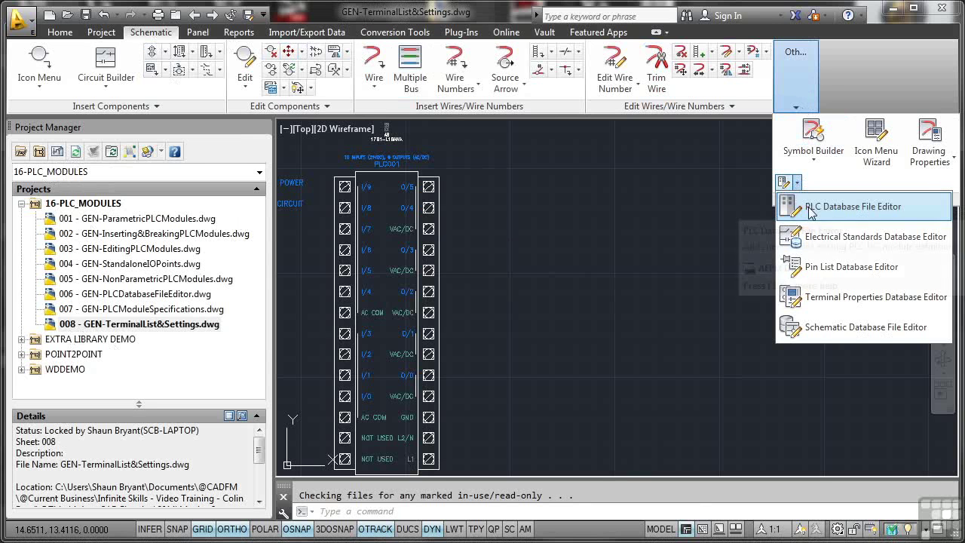
{"action": "left_click", "coordinate": [810, 209]}
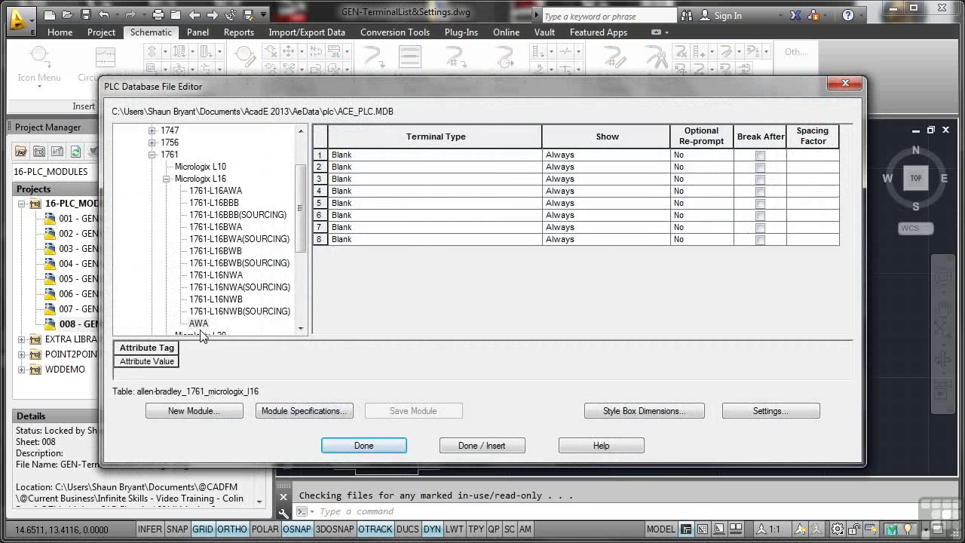
{"action": "left_click", "coordinate": [199, 324]}
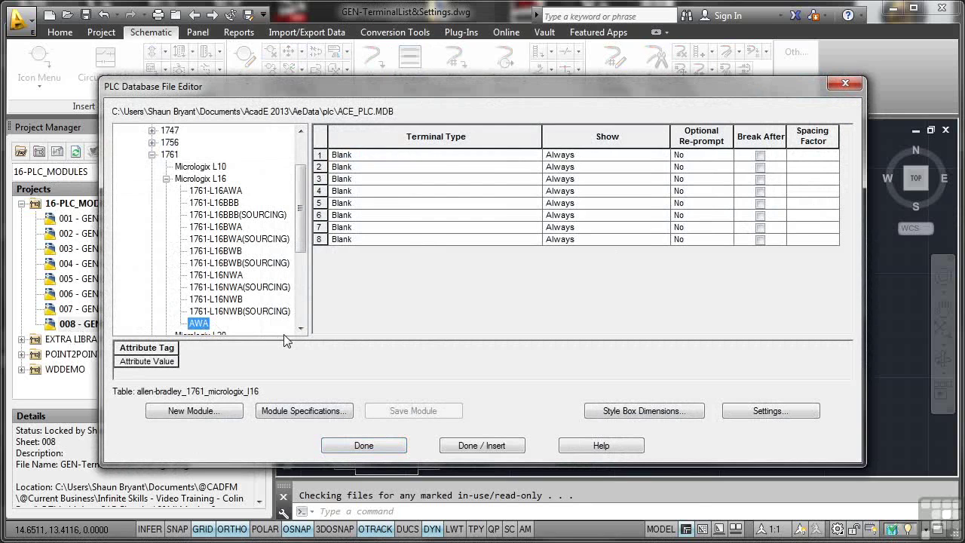
- Set terminal 1's type to Module Info Input I/O Point Wire Left
{"action": "left_click", "coordinate": [435, 160]}
{"action": "left_click", "coordinate": [535, 154]}
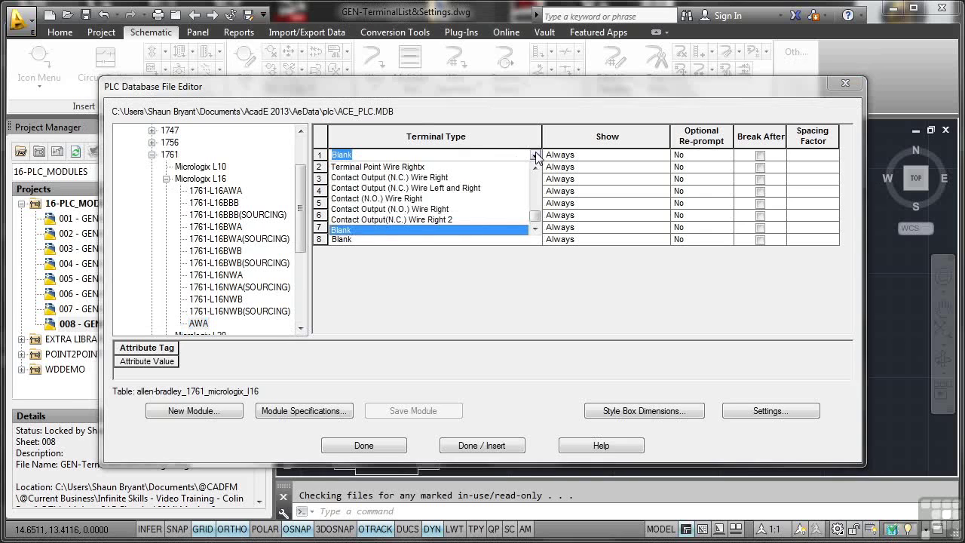
{"action": "left_click_drag", "start_coordinate": [538, 220], "coordinate": [541, 181]}
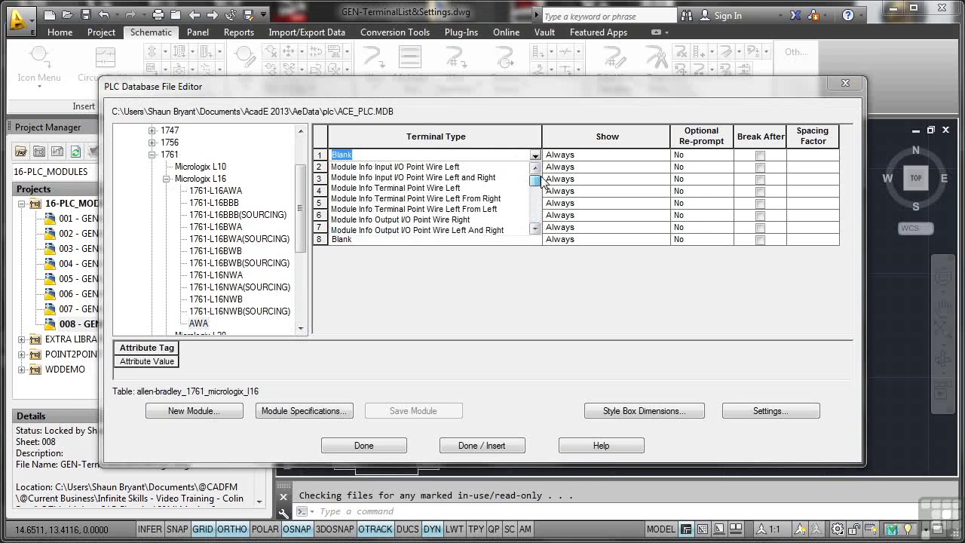
{"action": "left_click", "coordinate": [413, 167]}
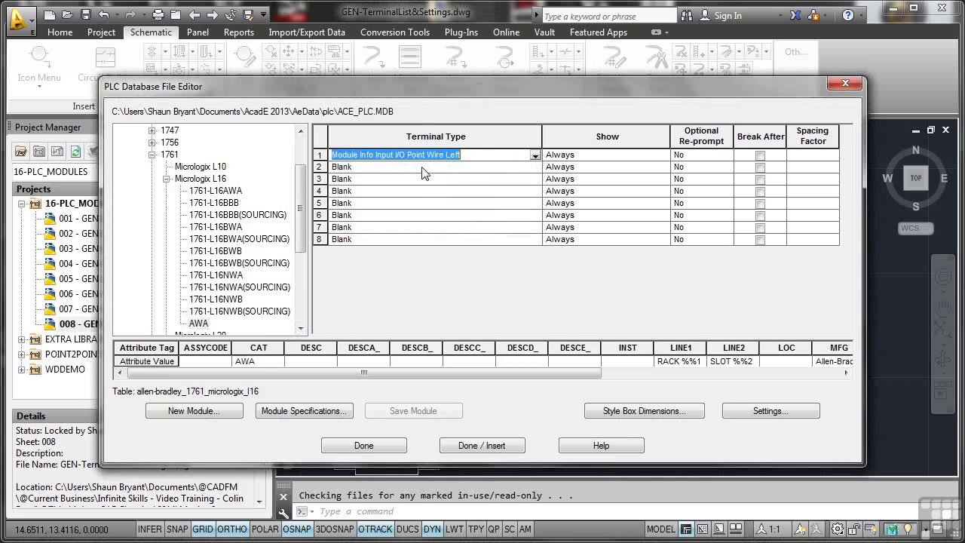
- Set terminal 2's type to Module Info Output I/O Point Wire Right
{"action": "left_click", "coordinate": [497, 167]}
{"action": "left_click", "coordinate": [535, 167]}
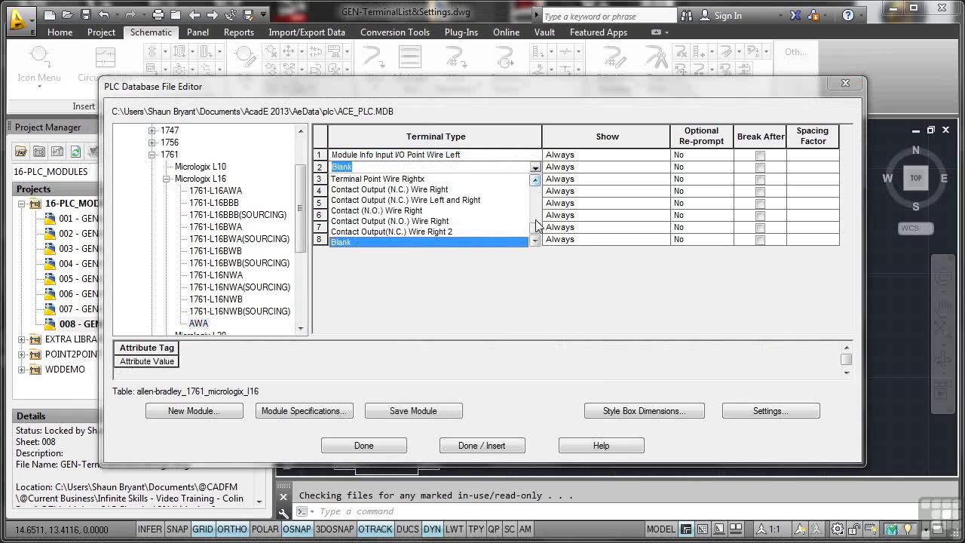
{"action": "left_click_drag", "start_coordinate": [538, 224], "coordinate": [536, 181]}
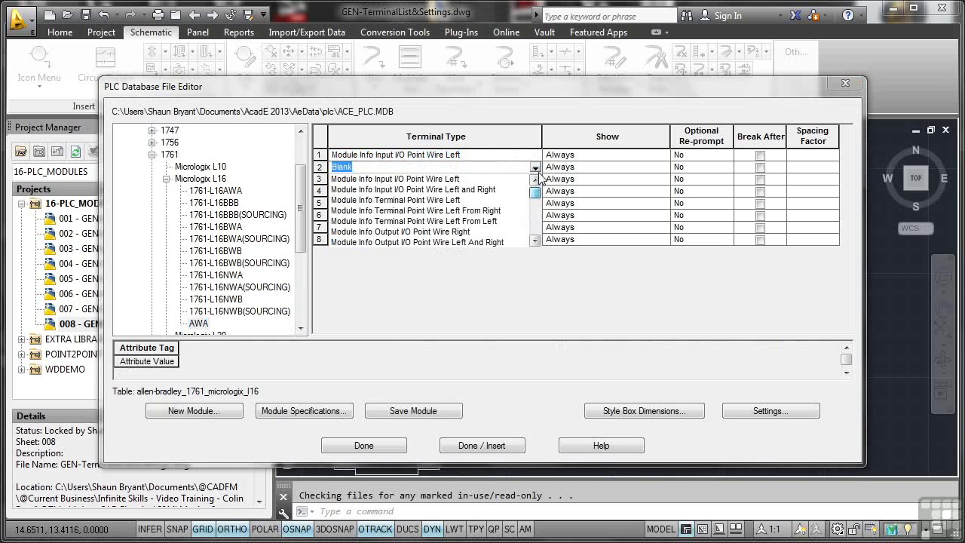
{"action": "left_click", "coordinate": [426, 232]}
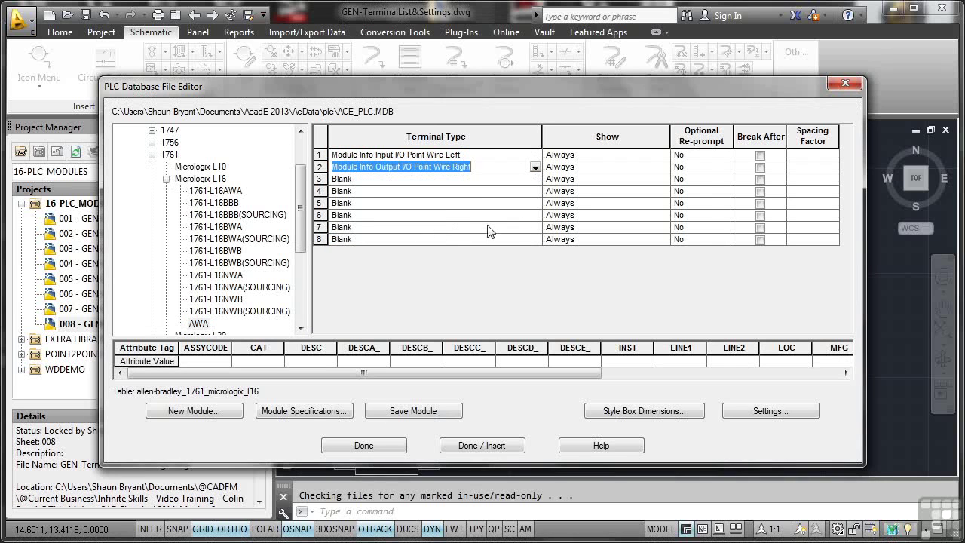
{"action": "left_click", "coordinate": [534, 167]}
{"action": "left_click_drag", "start_coordinate": [536, 198], "coordinate": [536, 181]}
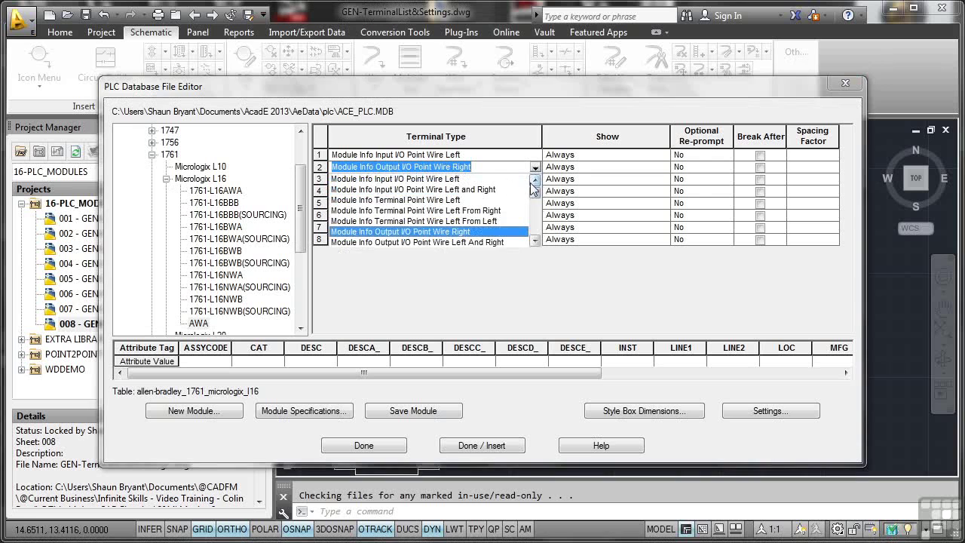
{"action": "left_click", "coordinate": [460, 181]}
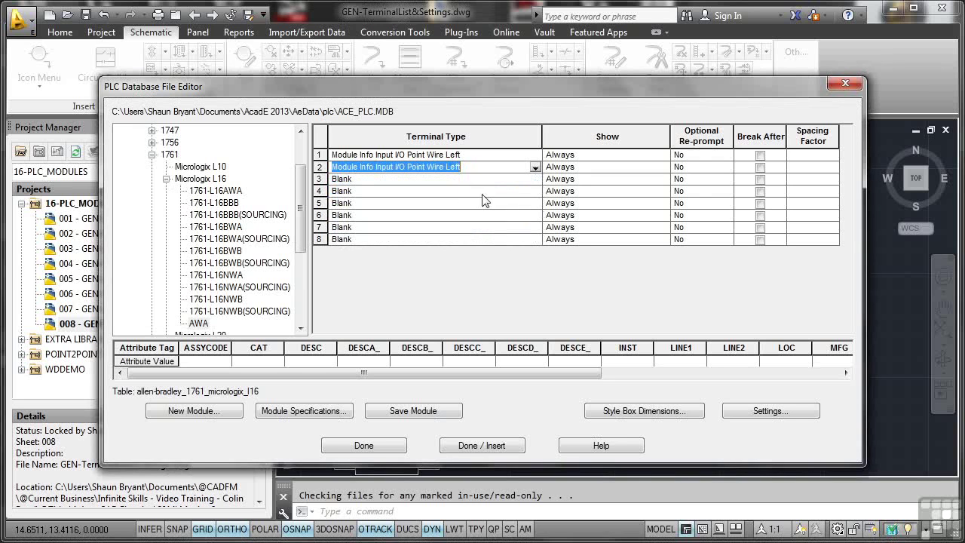
{"action": "left_click", "coordinate": [535, 168]}
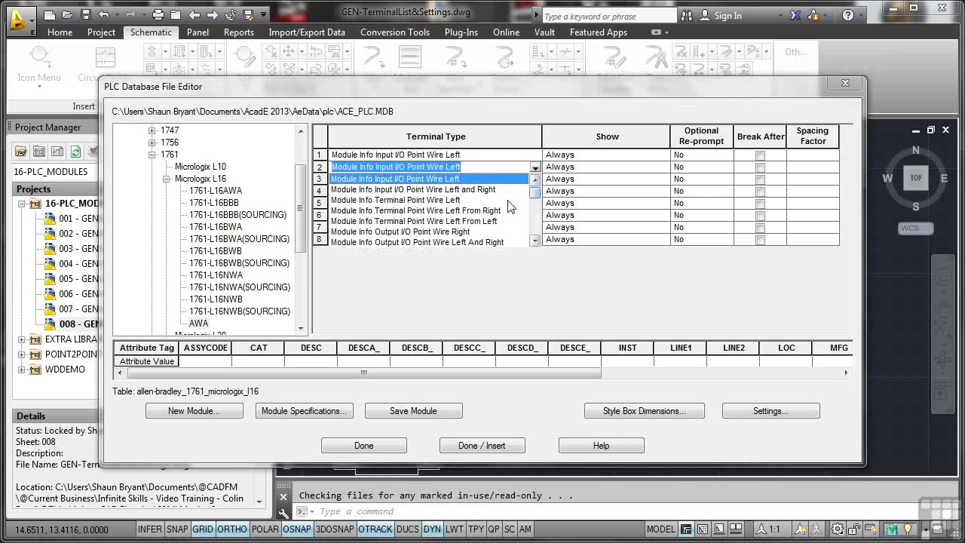
{"action": "left_click", "coordinate": [466, 232]}
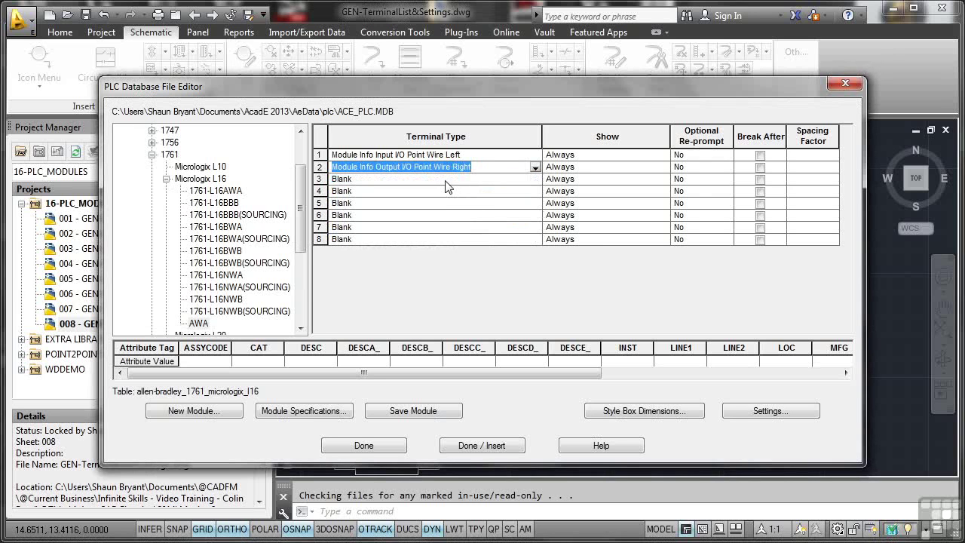
- Set terminal 3's type to Module Info Input I/O Point Wire Left
{"action": "left_click", "coordinate": [446, 180]}
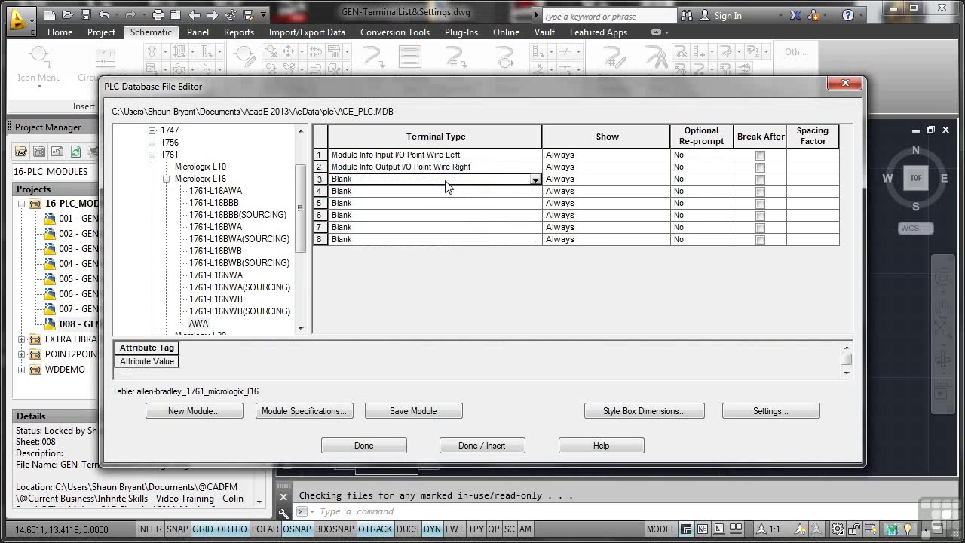
{"action": "left_click", "coordinate": [535, 179]}
{"action": "left_click_drag", "start_coordinate": [536, 252], "coordinate": [539, 205]}
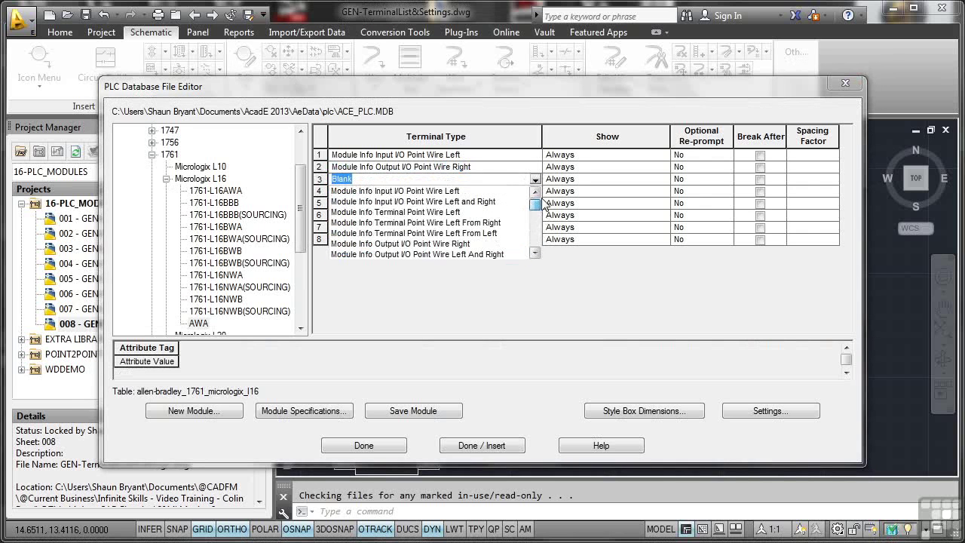
{"action": "left_click", "coordinate": [457, 244]}
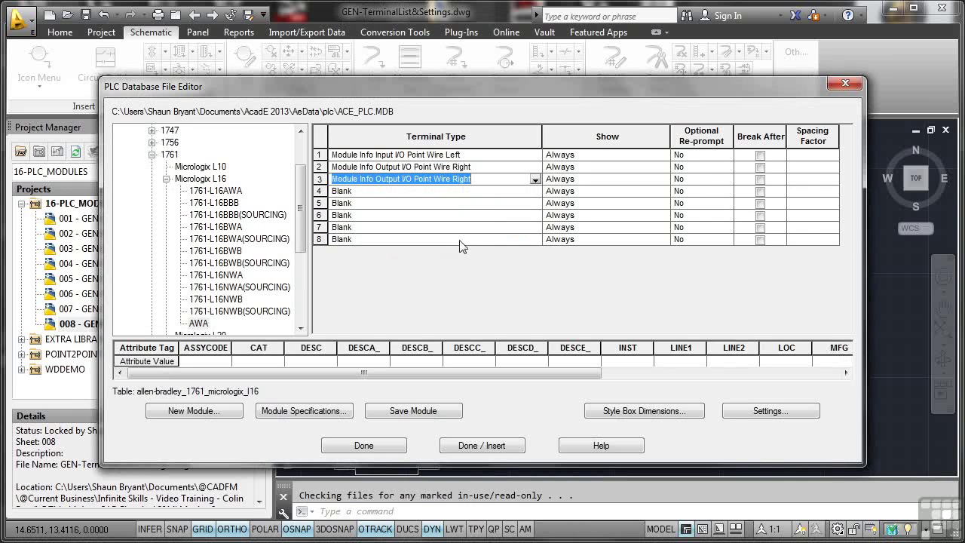
{"action": "left_click", "coordinate": [534, 180]}
{"action": "left_click_drag", "start_coordinate": [538, 220], "coordinate": [536, 207]}
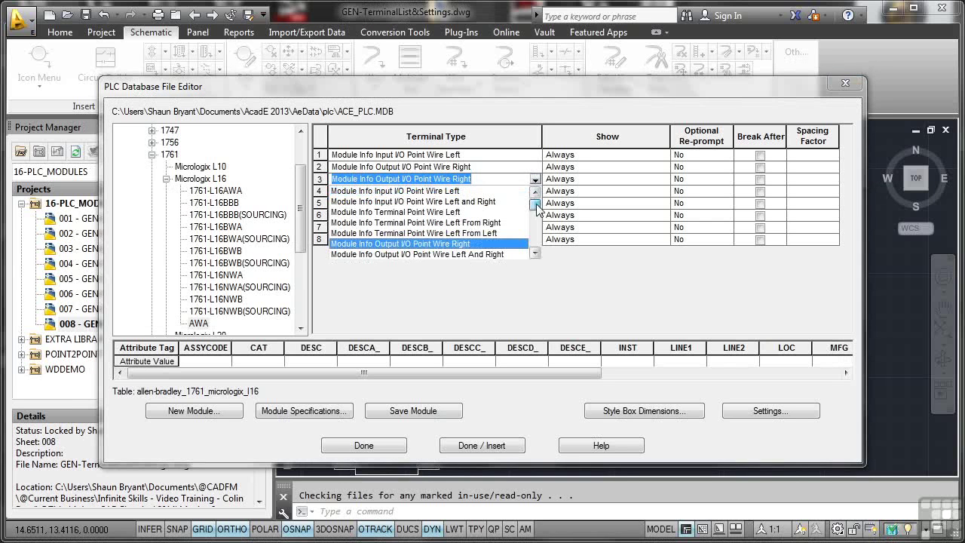
{"action": "left_click", "coordinate": [459, 191]}
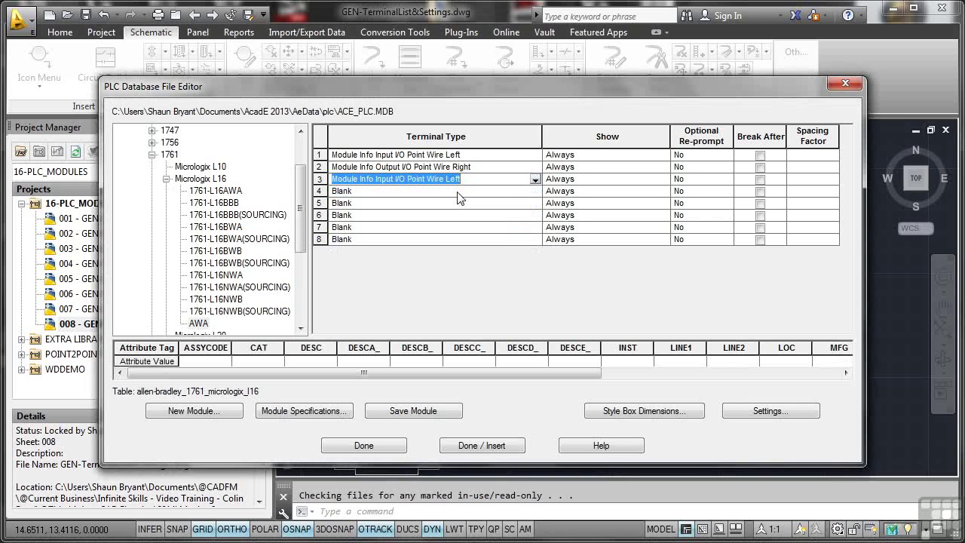
- Set terminal 4 to Output I/O Point Wire Right and terminal 5 to Input I/O Point Wire Left
{"action": "left_click", "coordinate": [458, 193]}
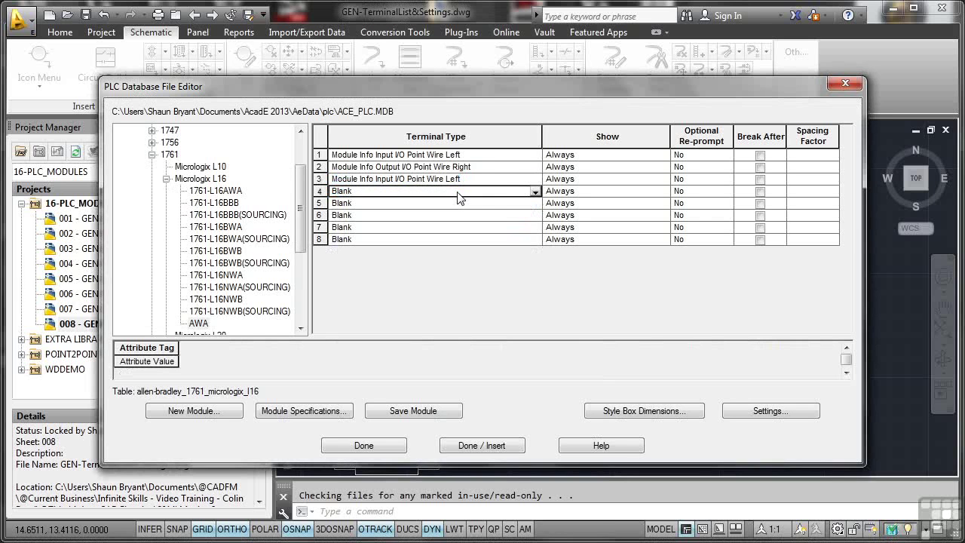
{"action": "left_click", "coordinate": [534, 193]}
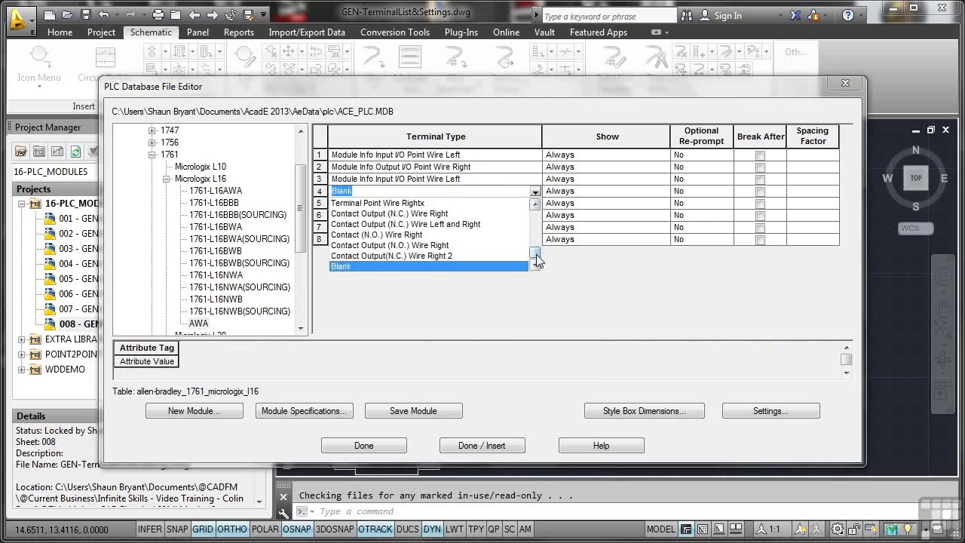
{"action": "scroll", "coordinate": [541, 219], "scroll_direction": "up", "scroll_amount": 2}
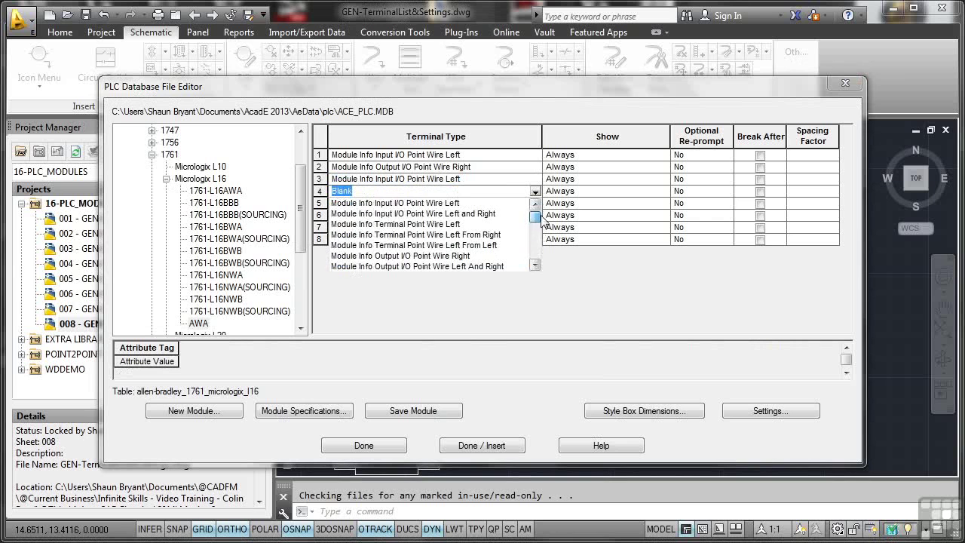
{"action": "left_click", "coordinate": [470, 256]}
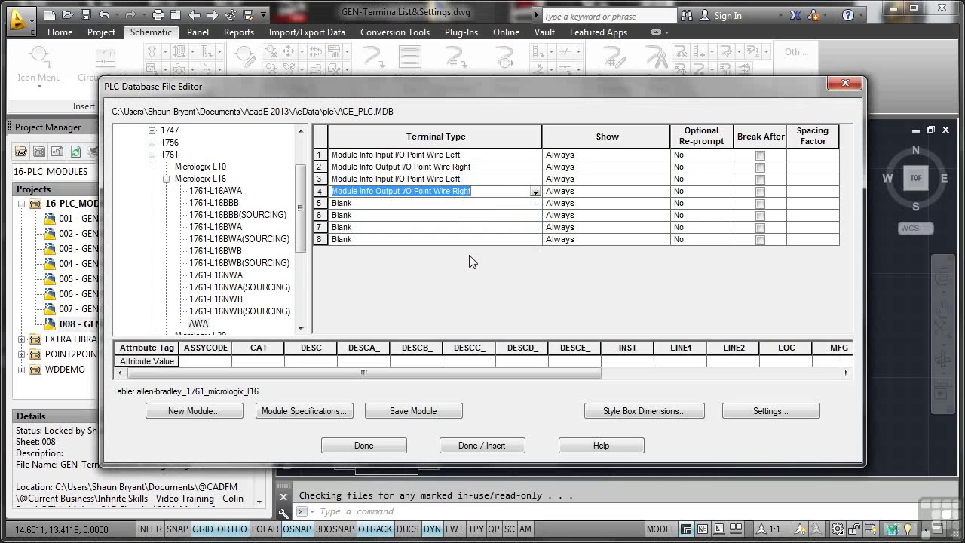
{"action": "left_click", "coordinate": [527, 205]}
{"action": "left_click", "coordinate": [535, 204]}
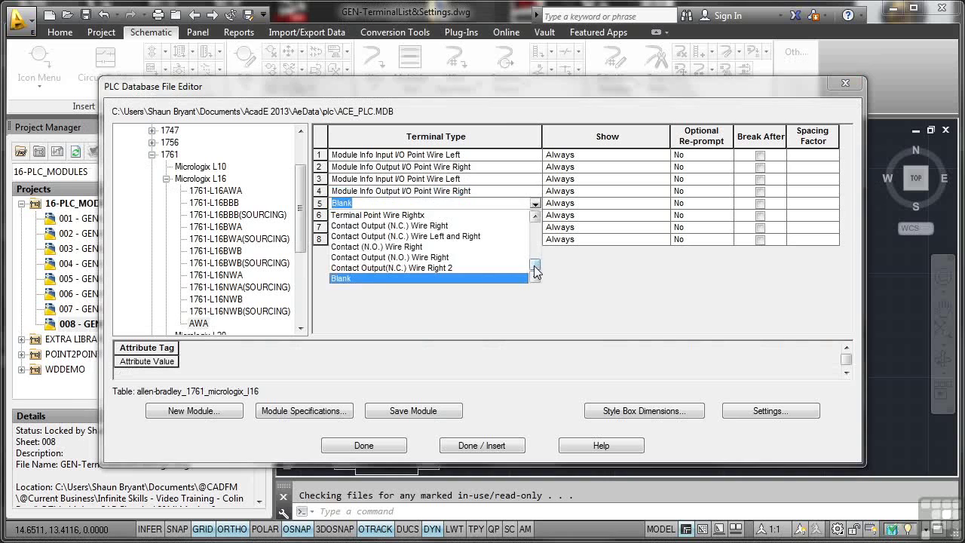
{"action": "scroll", "coordinate": [528, 226], "scroll_direction": "up", "scroll_amount": 3}
{"action": "left_click", "coordinate": [450, 216]}
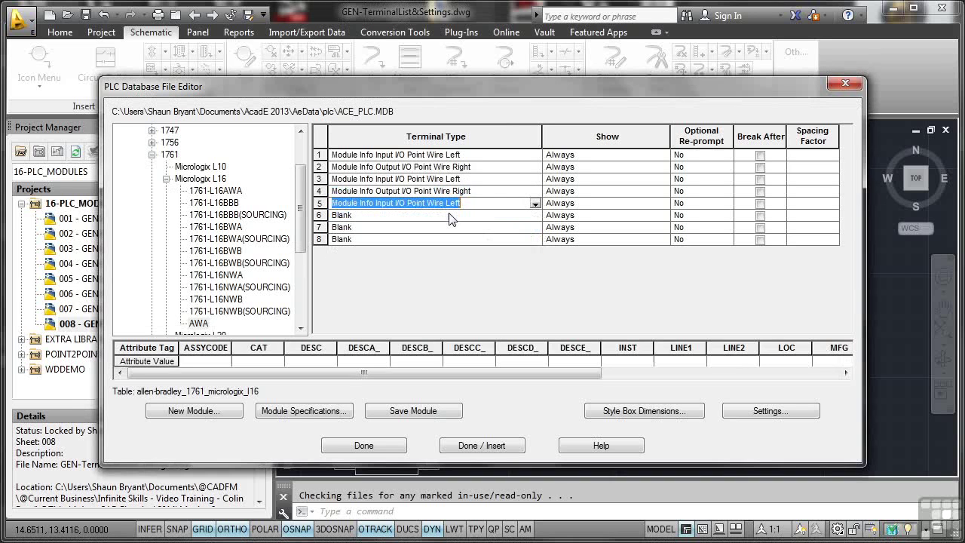
- Set terminals 6 and 8 to Output Wire Right and terminal 7 to Input Wire Left
{"action": "left_click", "coordinate": [450, 217]}
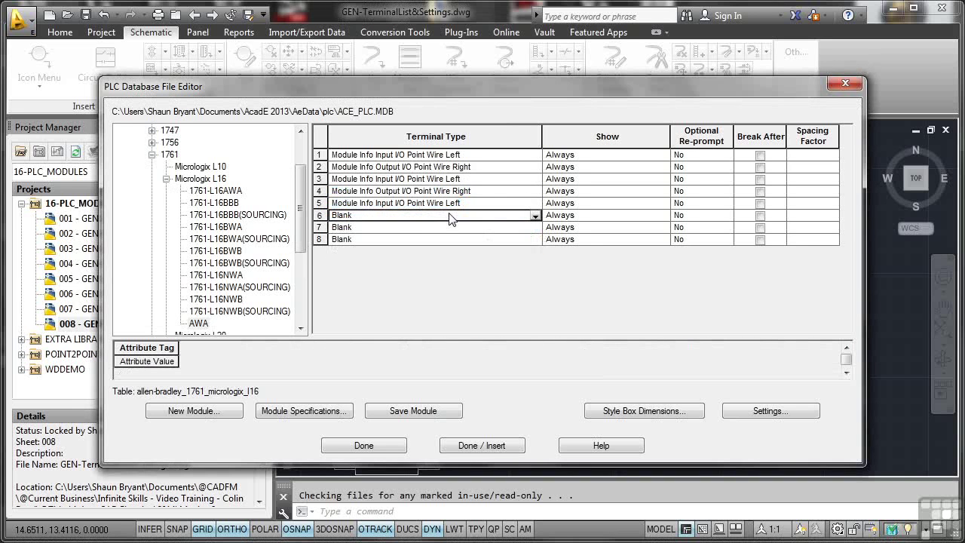
{"action": "left_click", "coordinate": [534, 215]}
{"action": "left_click_drag", "start_coordinate": [536, 275], "coordinate": [537, 236]}
{"action": "left_click", "coordinate": [463, 279]}
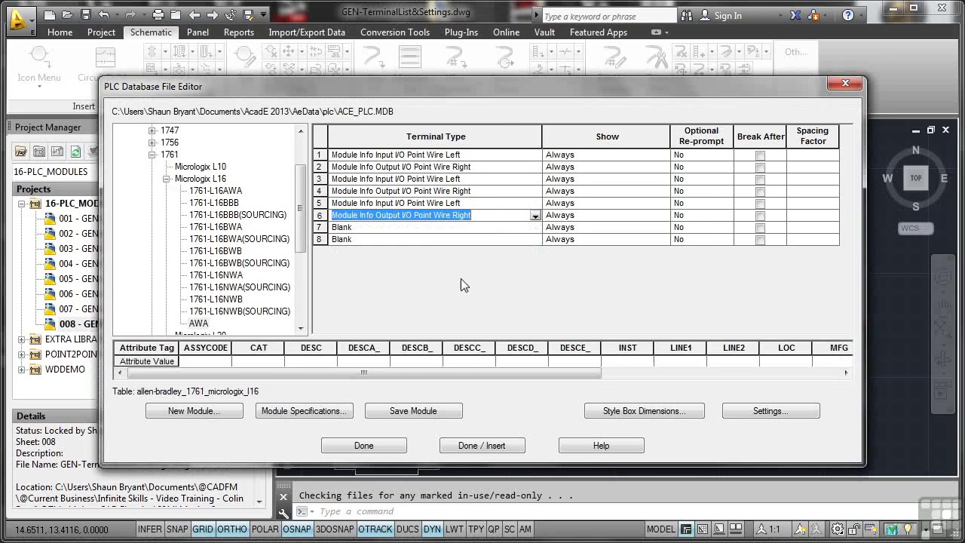
{"action": "left_click", "coordinate": [432, 228]}
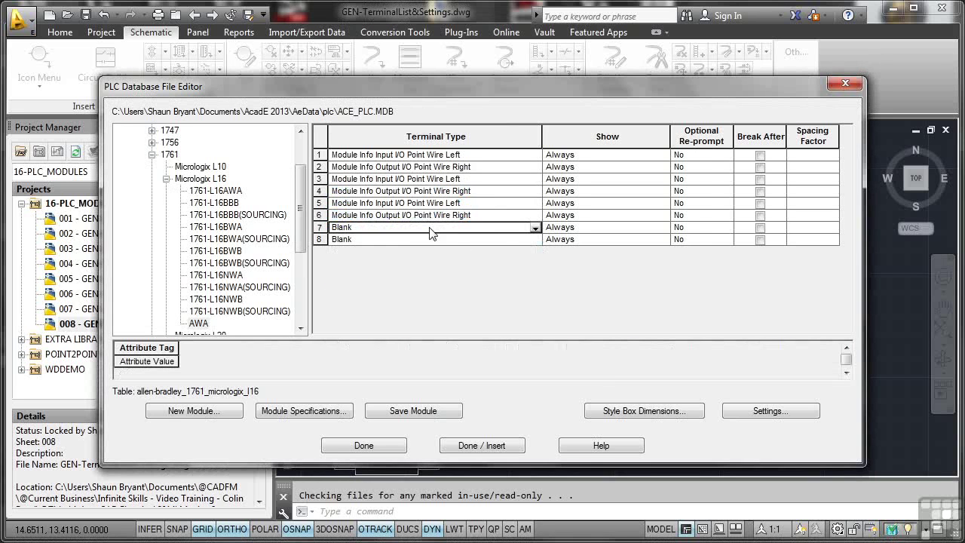
{"action": "left_click", "coordinate": [534, 229]}
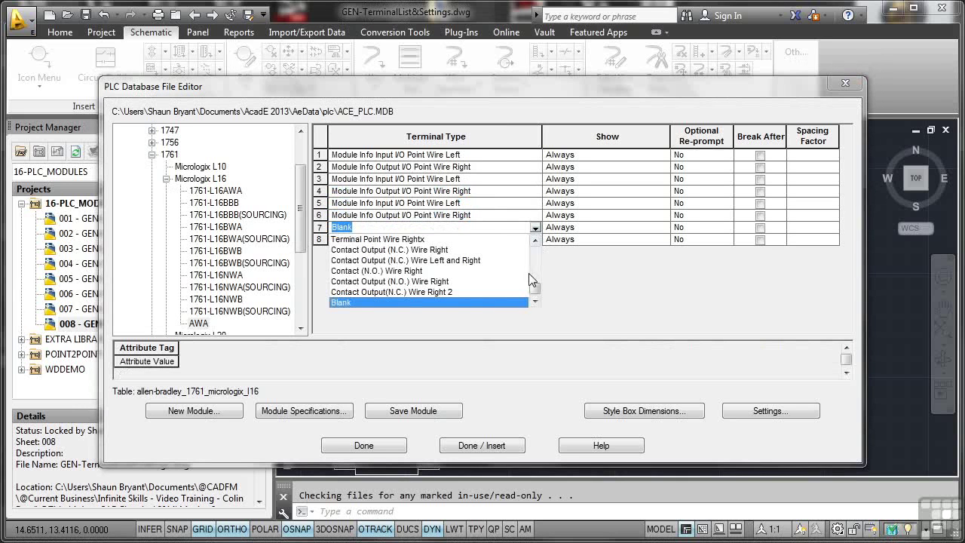
{"action": "left_click_drag", "start_coordinate": [537, 296], "coordinate": [536, 254]}
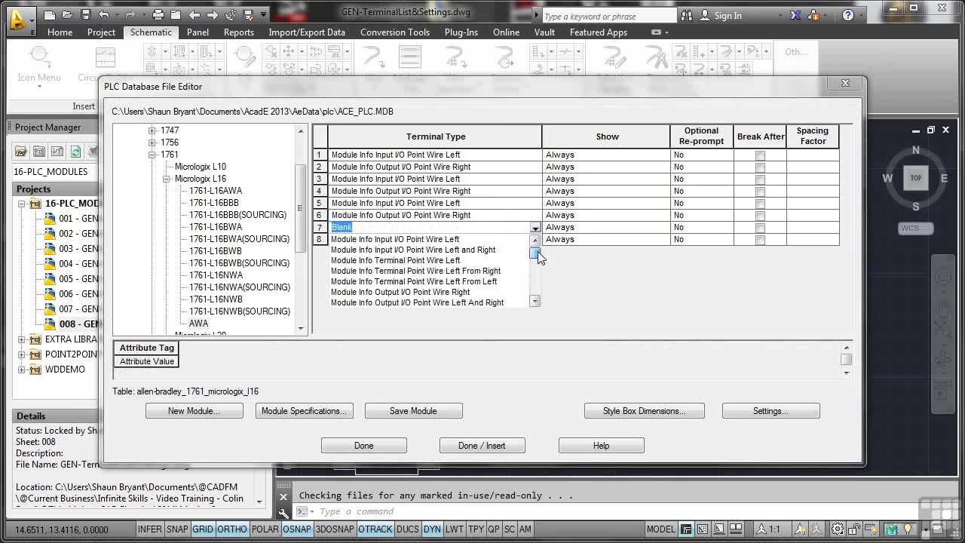
{"action": "left_click", "coordinate": [459, 240]}
{"action": "left_click", "coordinate": [484, 242]}
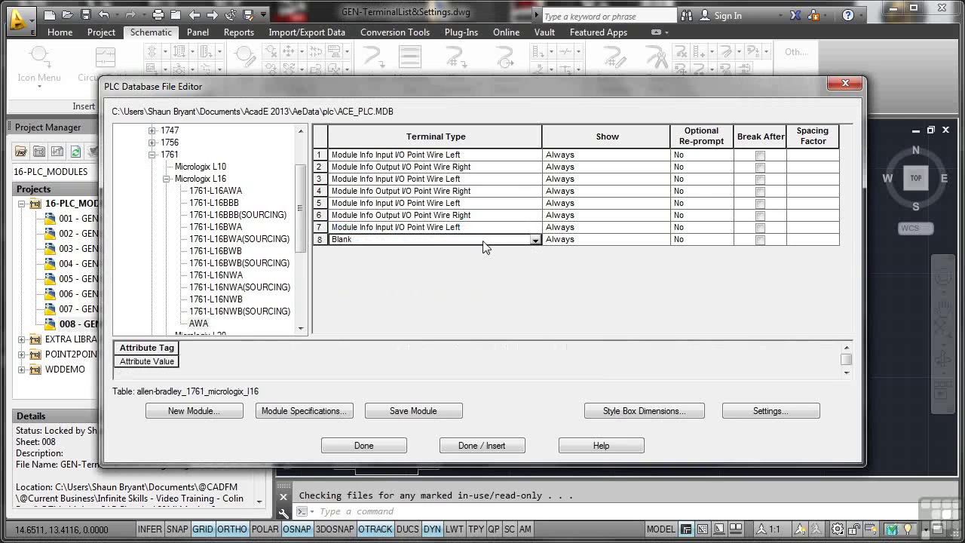
{"action": "left_click", "coordinate": [534, 240]}
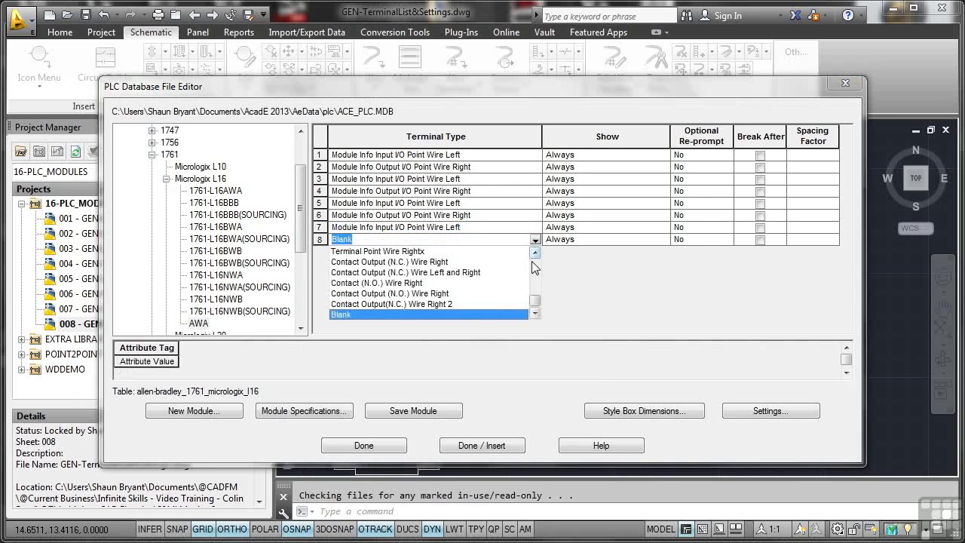
{"action": "left_click_drag", "start_coordinate": [537, 300], "coordinate": [539, 258]}
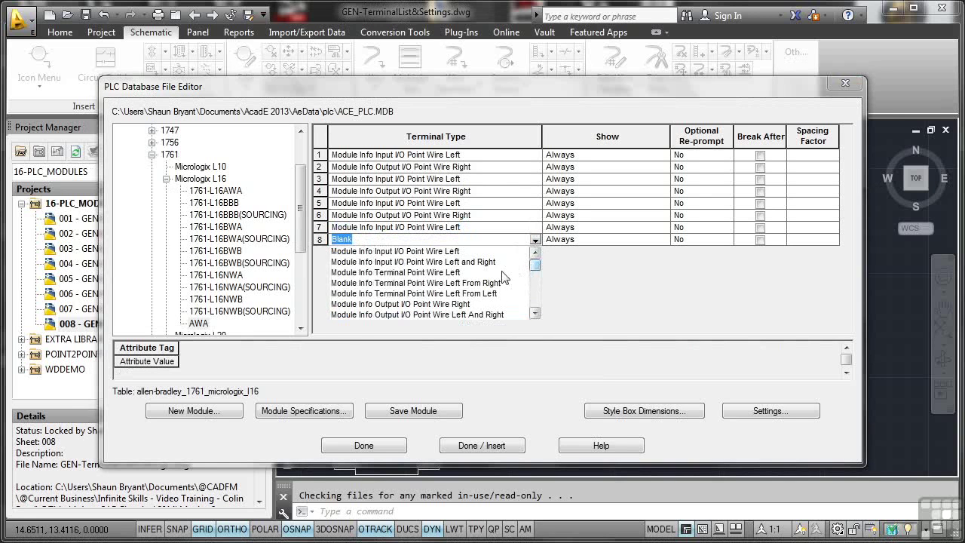
{"action": "left_click", "coordinate": [464, 303]}
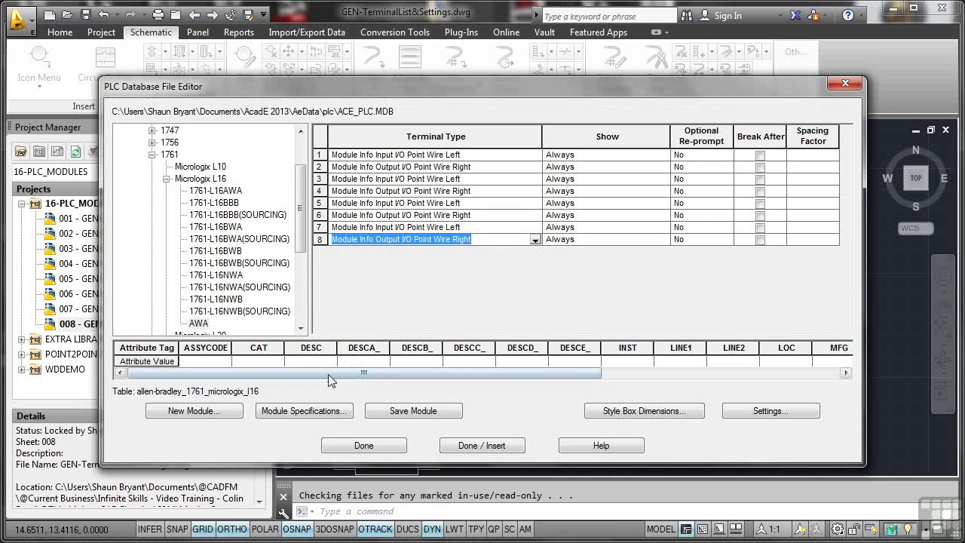
- In Module Specifications, enter description AB_1761_L16_Custom and module type Custom1
{"action": "left_click", "coordinate": [317, 417]}
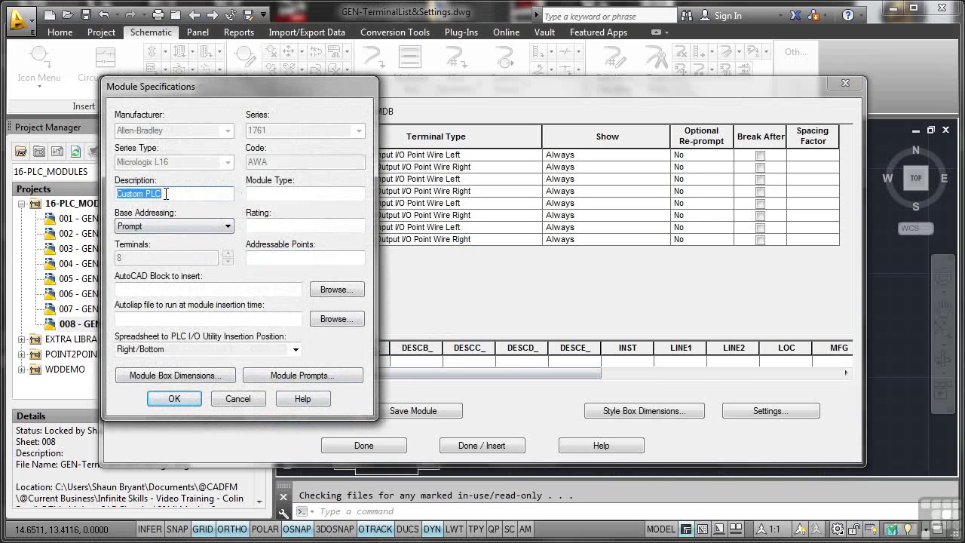
{"action": "type", "text": "AB_1761_L16_"}
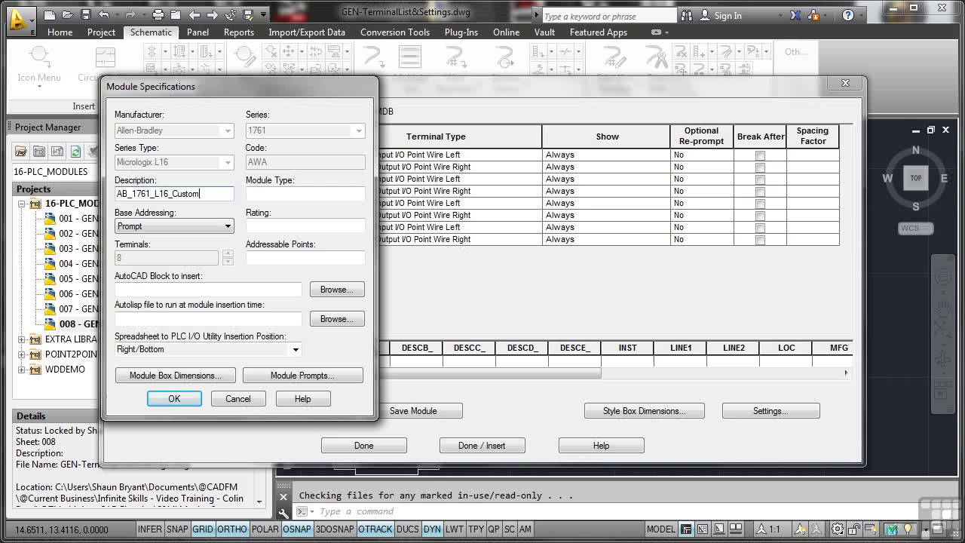
{"action": "left_click", "coordinate": [290, 192]}
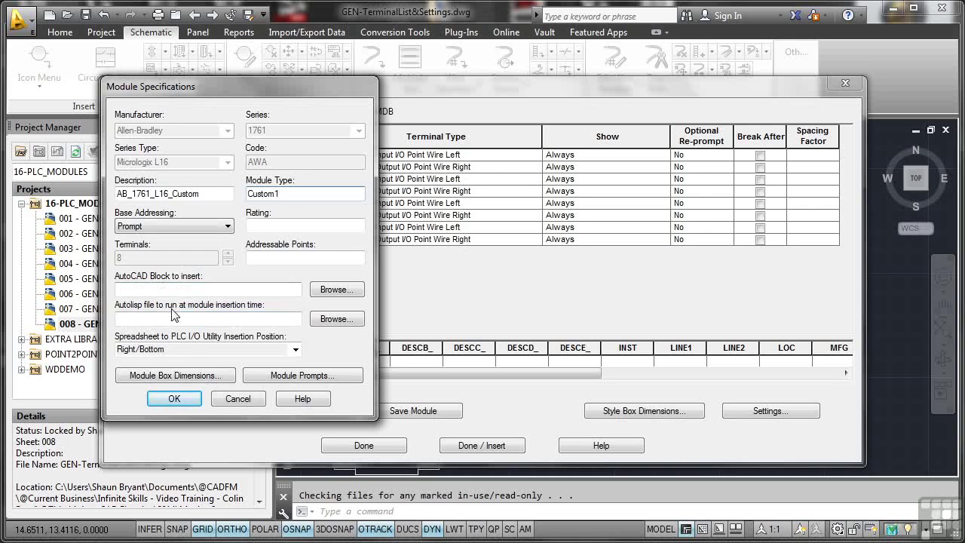
{"action": "left_click", "coordinate": [175, 398]}
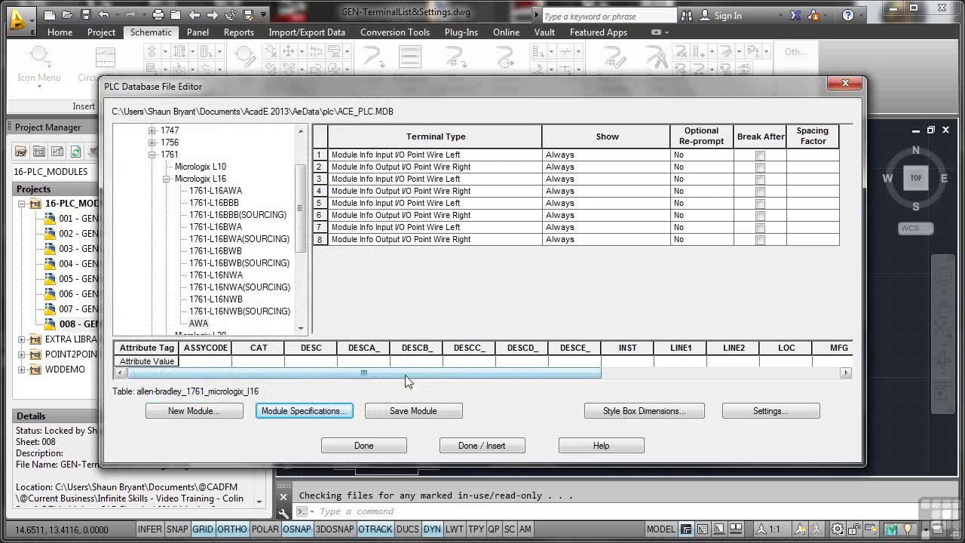
- Switch both the module box dimensions and the terminal block settings to graphics style 2
{"action": "left_click", "coordinate": [633, 411]}
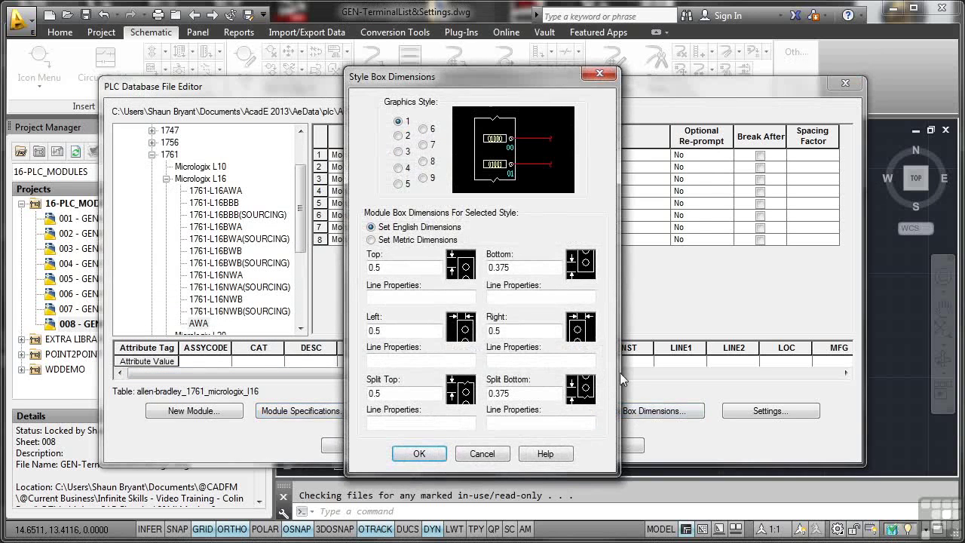
{"action": "left_click", "coordinate": [400, 137]}
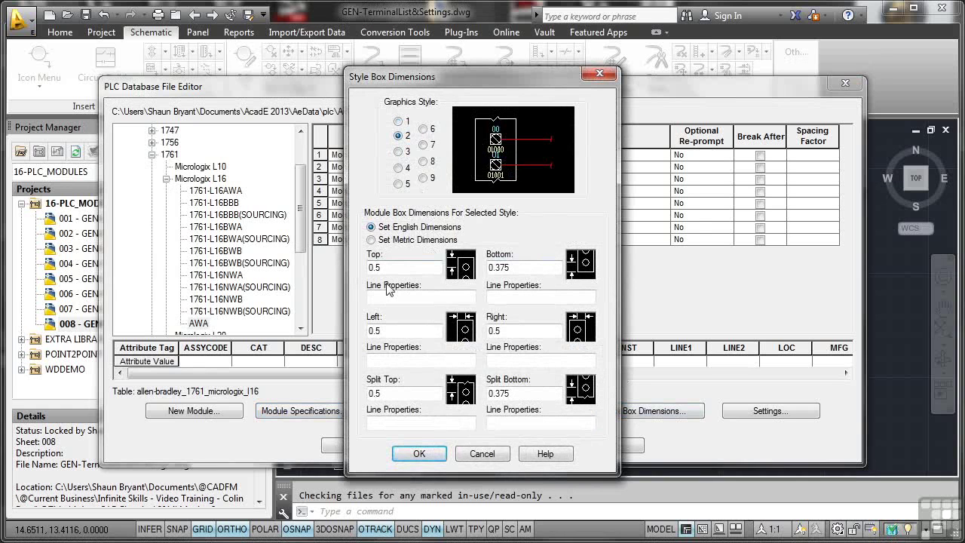
{"action": "left_click", "coordinate": [429, 455]}
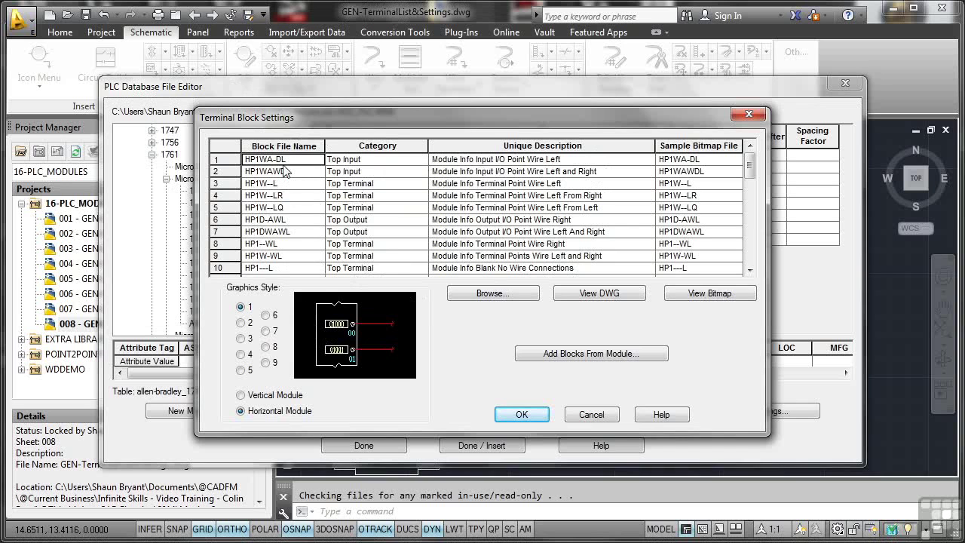
{"action": "left_click", "coordinate": [242, 323]}
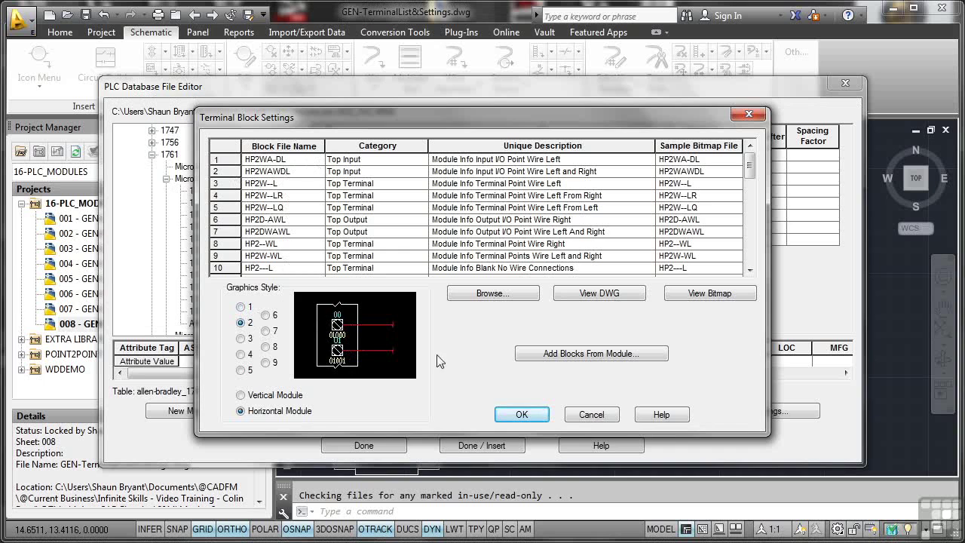
{"action": "left_click", "coordinate": [522, 414]}
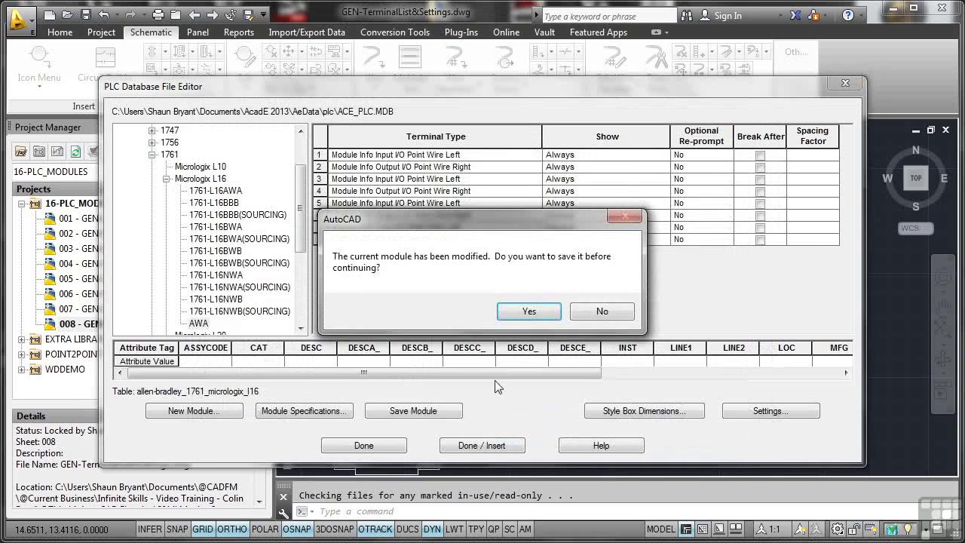
- Save the modified AWA module to the database and finish editing to begin insertion
{"action": "left_click", "coordinate": [518, 312]}
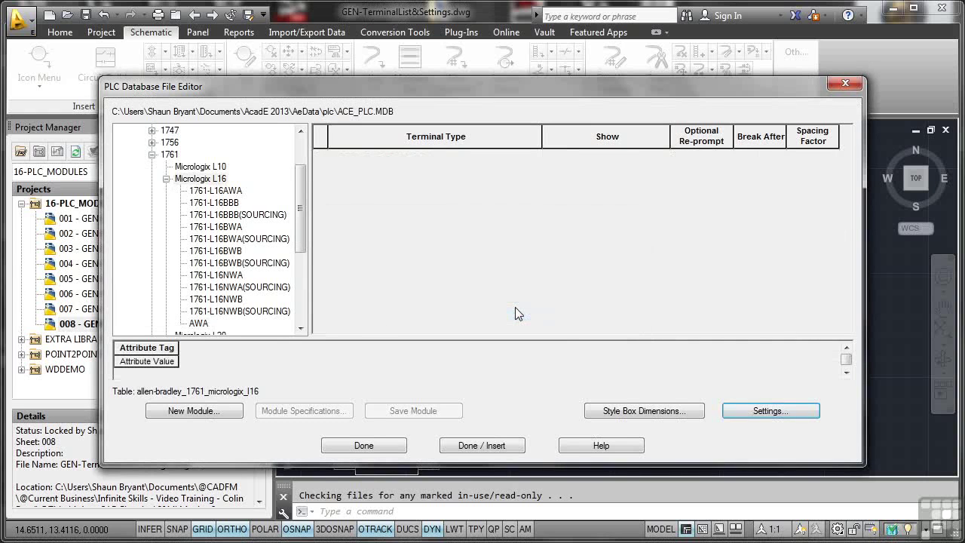
{"action": "left_click", "coordinate": [199, 323]}
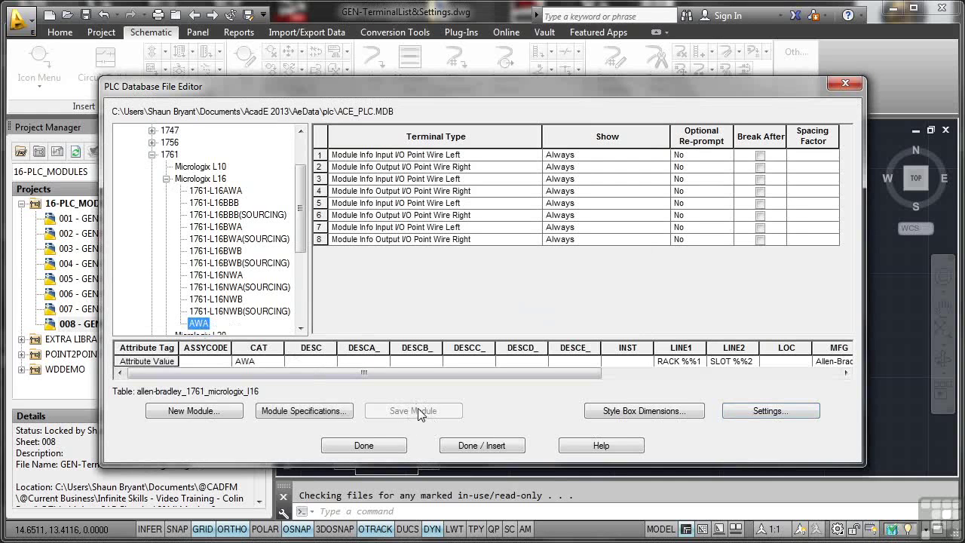
{"action": "left_click", "coordinate": [474, 446]}
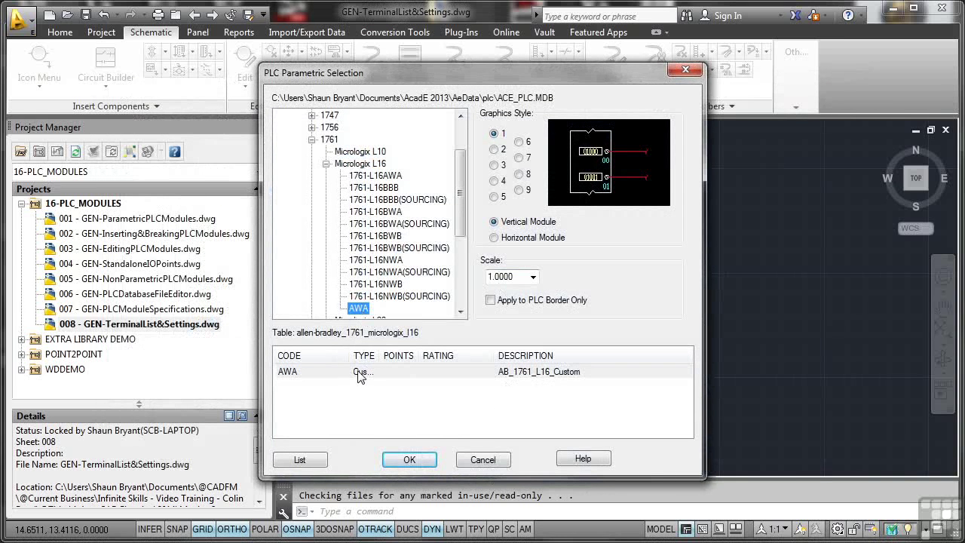
- Select the Custom1 AWA module with graphics style 2 for insertion
{"action": "left_click_drag", "start_coordinate": [378, 357], "coordinate": [408, 359]}
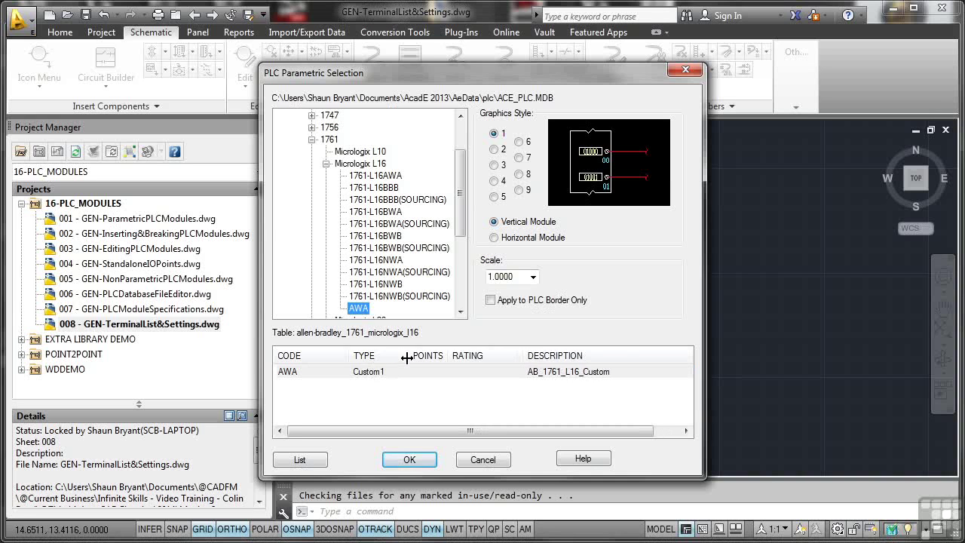
{"action": "left_click", "coordinate": [393, 372]}
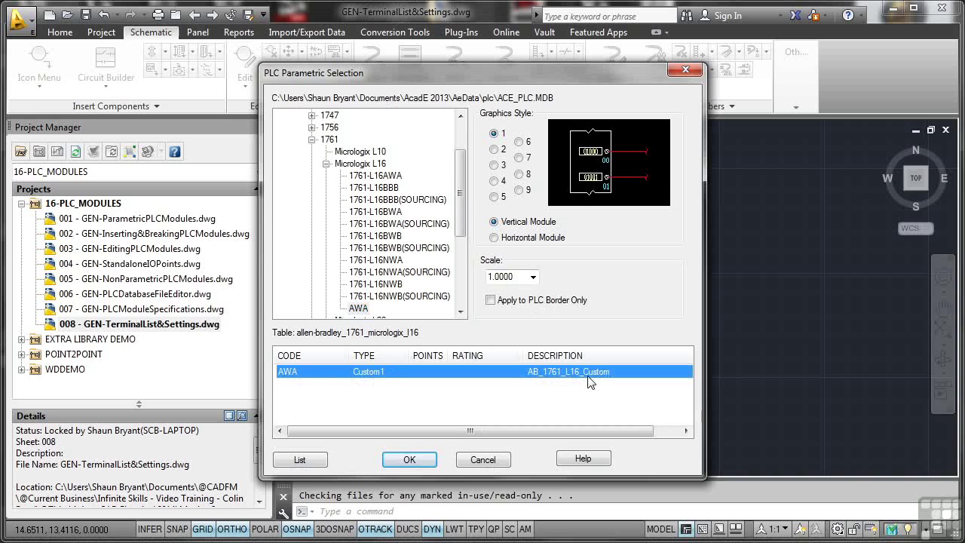
{"action": "left_click", "coordinate": [495, 150]}
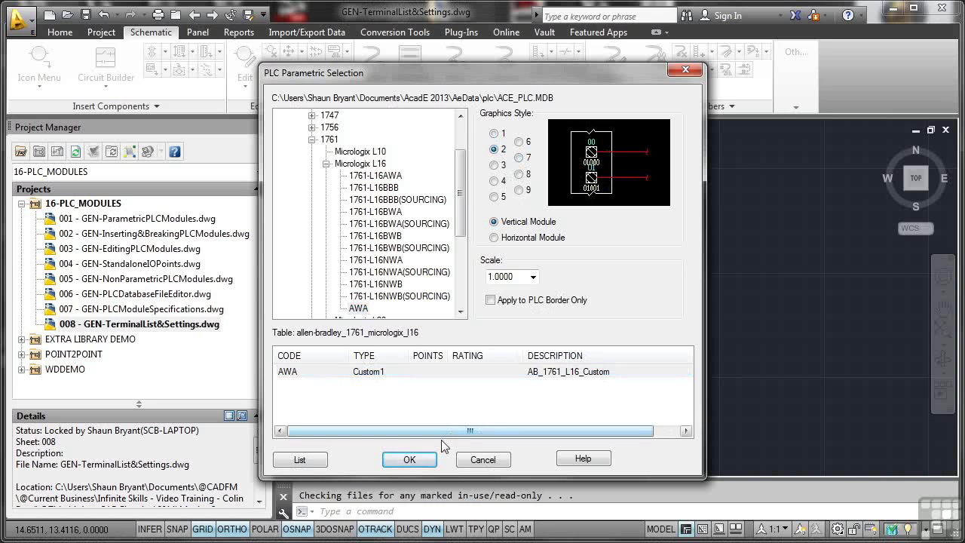
{"action": "left_click", "coordinate": [409, 460]}
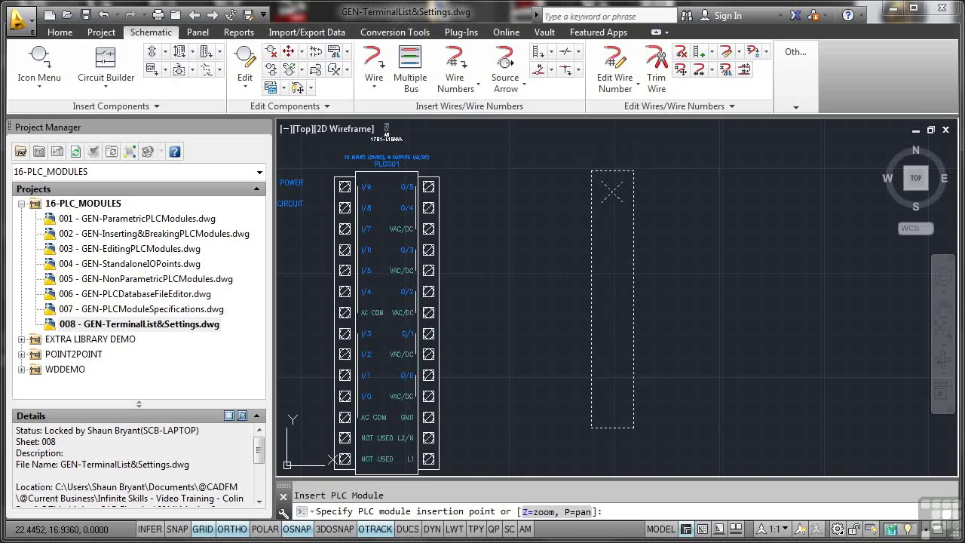
- Place the AWA module right of the existing module with spacing 1.0000
{"action": "left_click", "coordinate": [612, 192]}
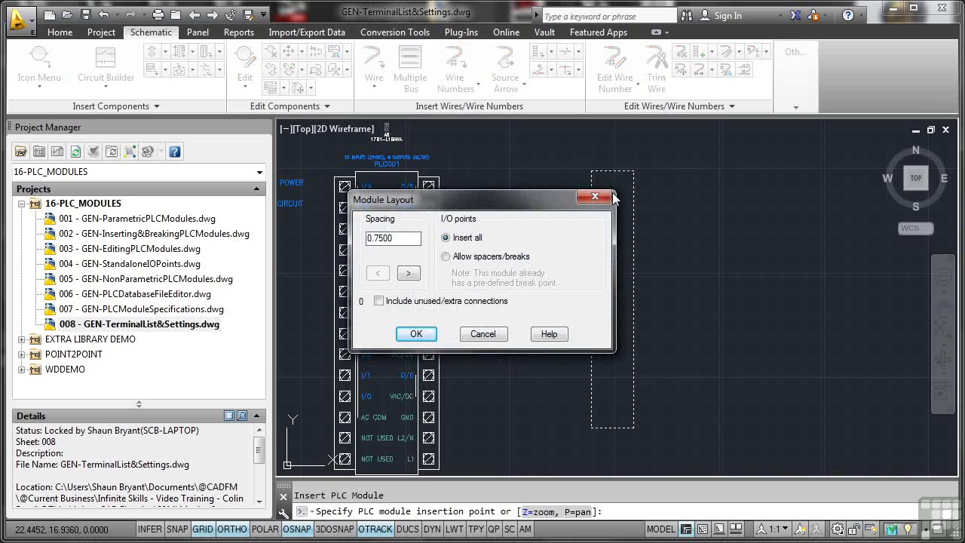
{"action": "double_click", "coordinate": [408, 243]}
{"action": "type", "text": "1"}
{"action": "left_click", "coordinate": [418, 339]}
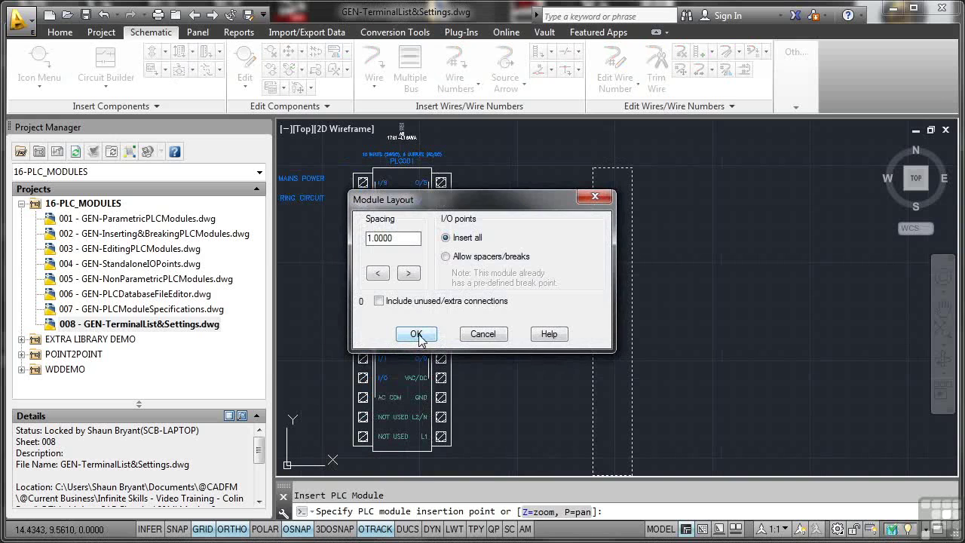
{"action": "left_click", "coordinate": [417, 334]}
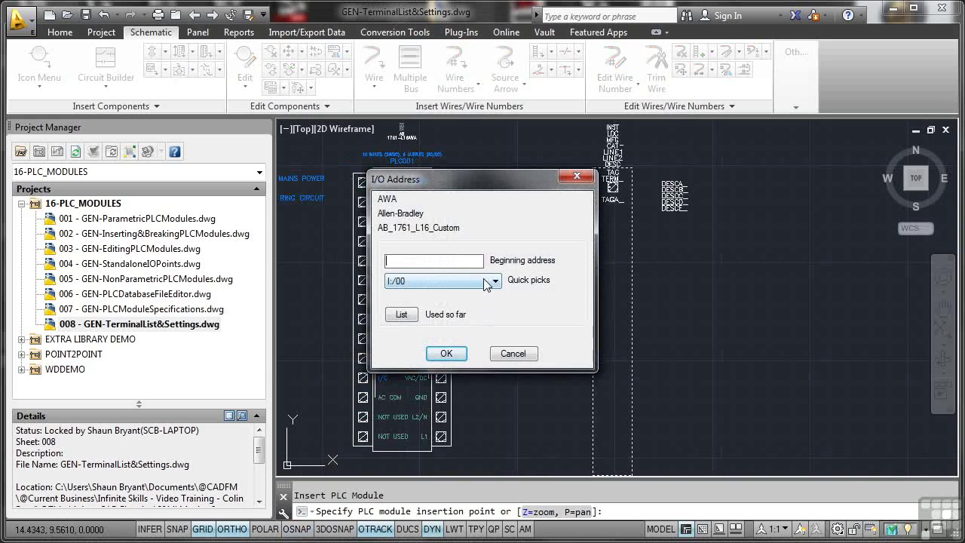
- Set the module's beginning I/O address to I:/00
{"action": "left_click", "coordinate": [495, 280]}
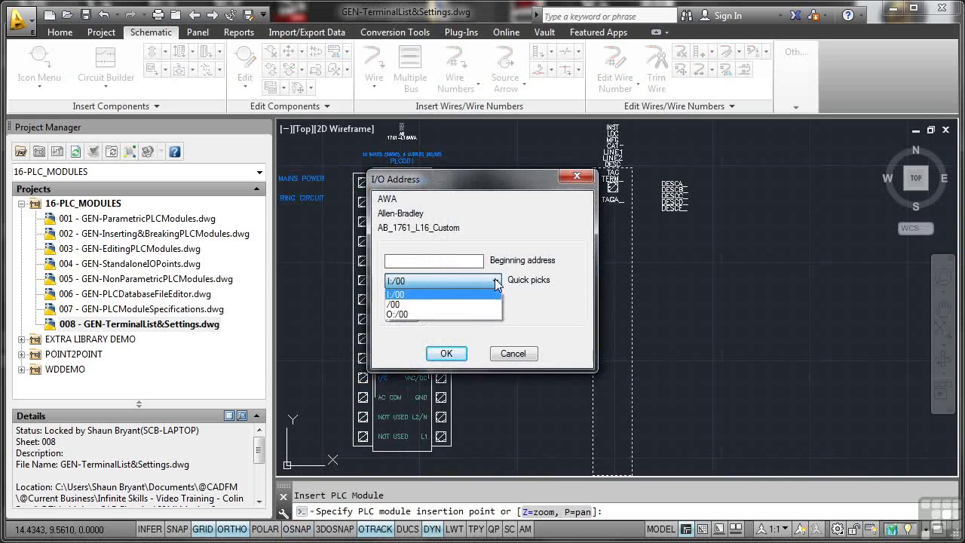
{"action": "left_click", "coordinate": [449, 294]}
{"action": "left_click", "coordinate": [449, 353]}
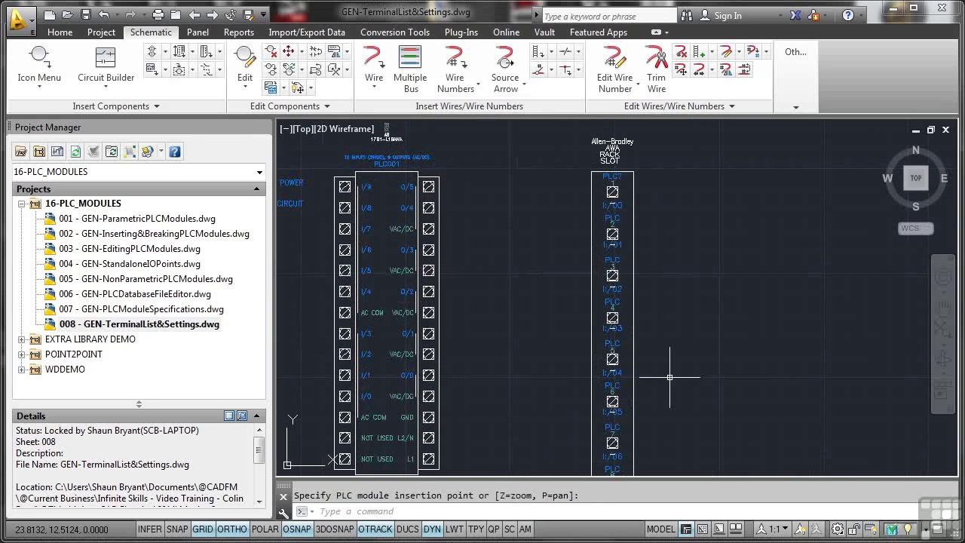
{"action": "scroll", "coordinate": [673, 266], "scroll_direction": "down", "scroll_amount": 2}
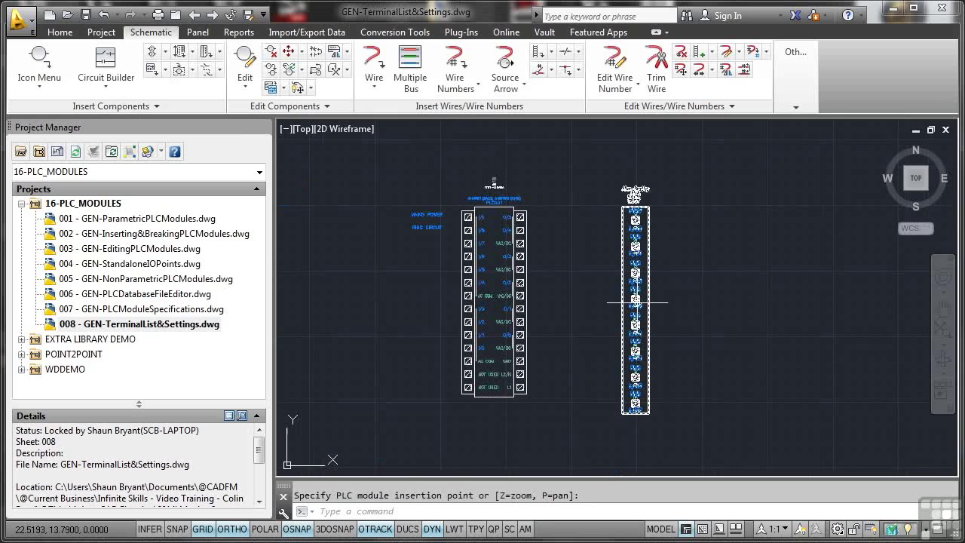
{"action": "scroll", "coordinate": [636, 226], "scroll_direction": "up", "scroll_amount": 1}
{"action": "scroll", "coordinate": [630, 198], "scroll_direction": "up", "scroll_amount": 1}
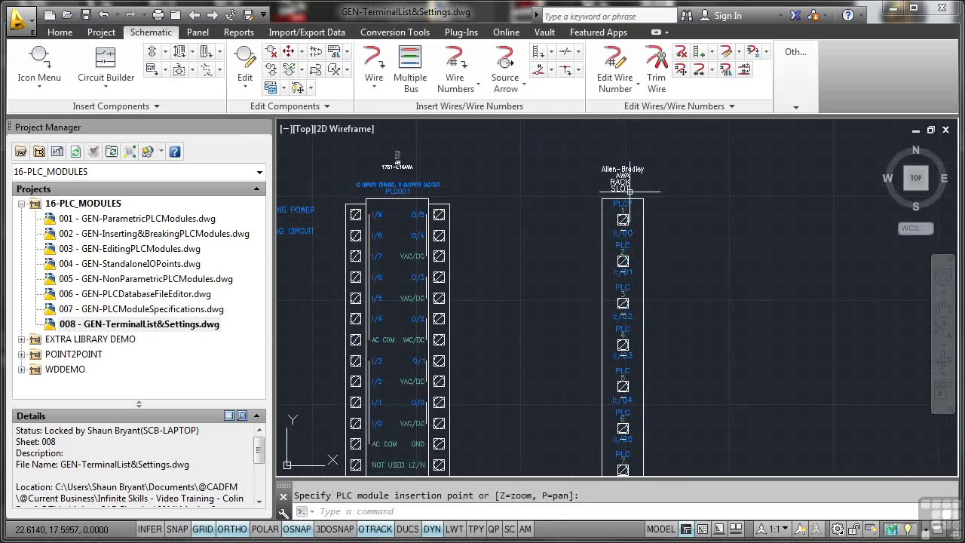
{"action": "scroll", "coordinate": [630, 192], "scroll_direction": "up", "scroll_amount": 4}
{"action": "scroll", "coordinate": [621, 148], "scroll_direction": "down", "scroll_amount": 1}
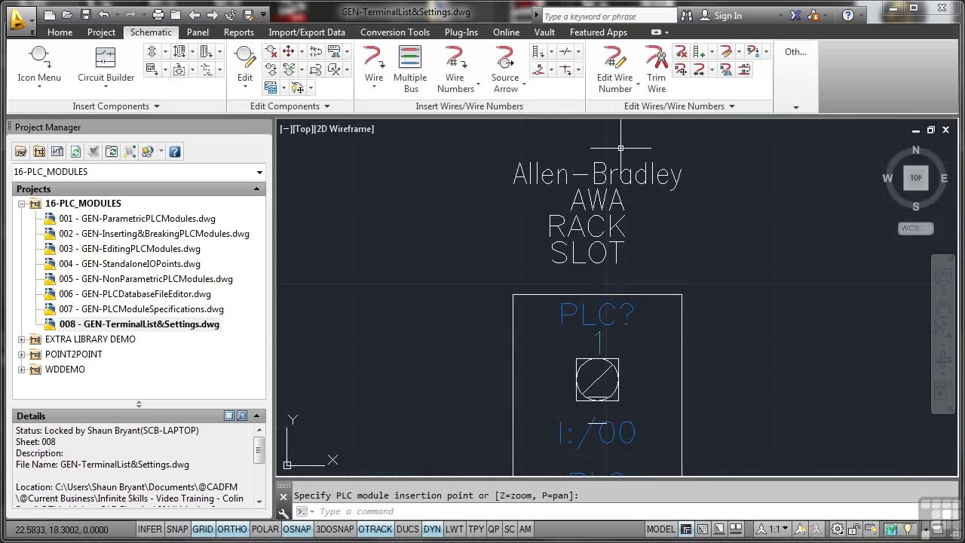
- Edit the inserted AWA module and enter POWER INPUT as Desc 1 for I:/00
{"action": "left_click", "coordinate": [604, 313]}
{"action": "right_click", "coordinate": [604, 312]}
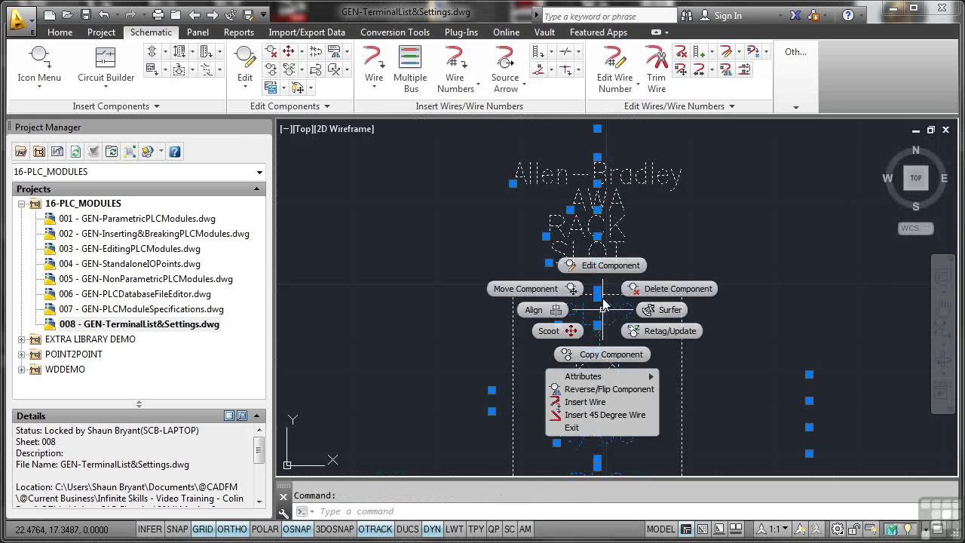
{"action": "left_click", "coordinate": [606, 268]}
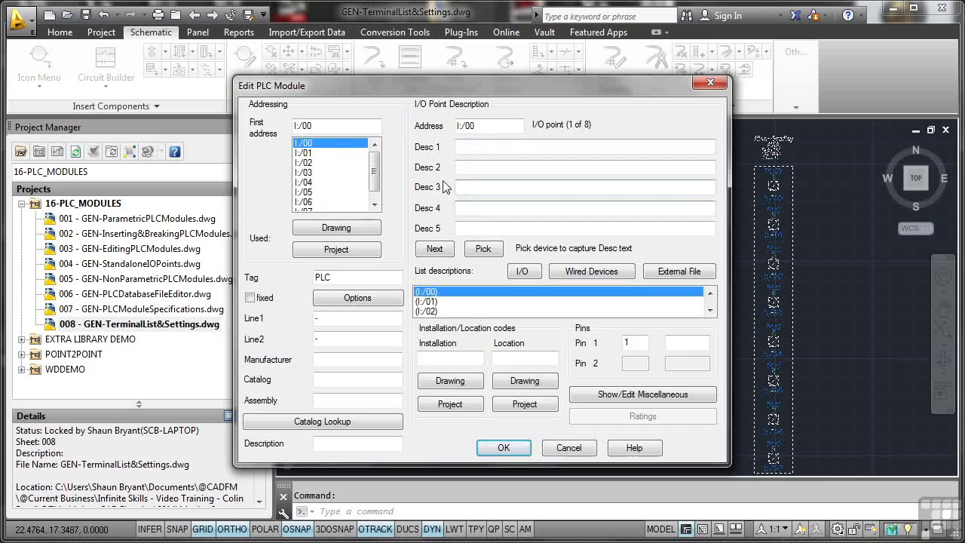
{"action": "left_click", "coordinate": [472, 148]}
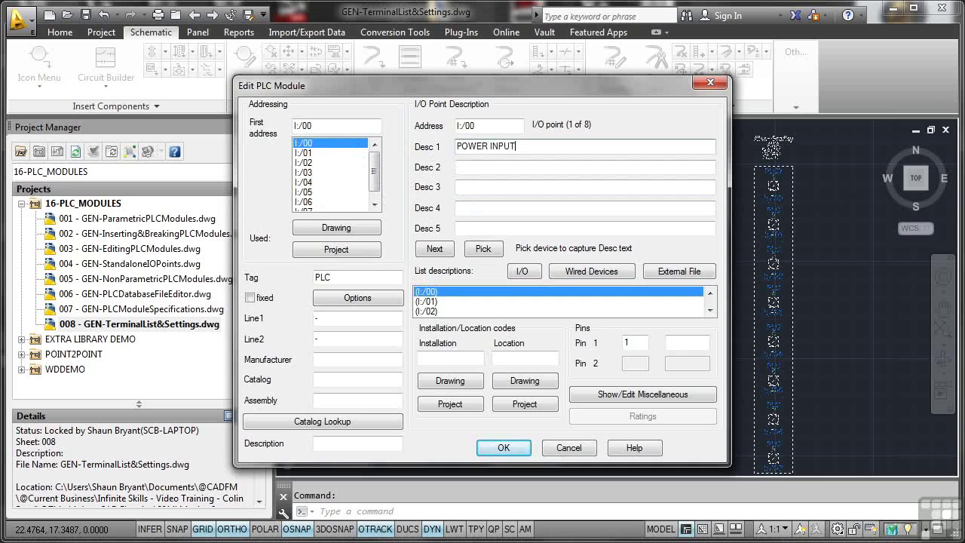
{"action": "type", "text": "POWER INPUT"}
{"action": "left_click", "coordinate": [504, 447]}
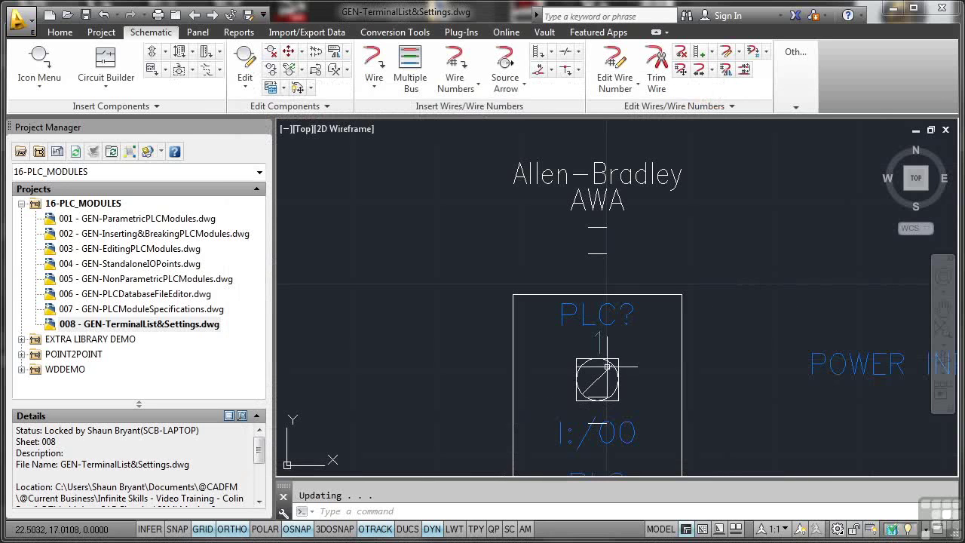
{"action": "scroll", "coordinate": [681, 304], "scroll_direction": "down", "scroll_amount": 2}
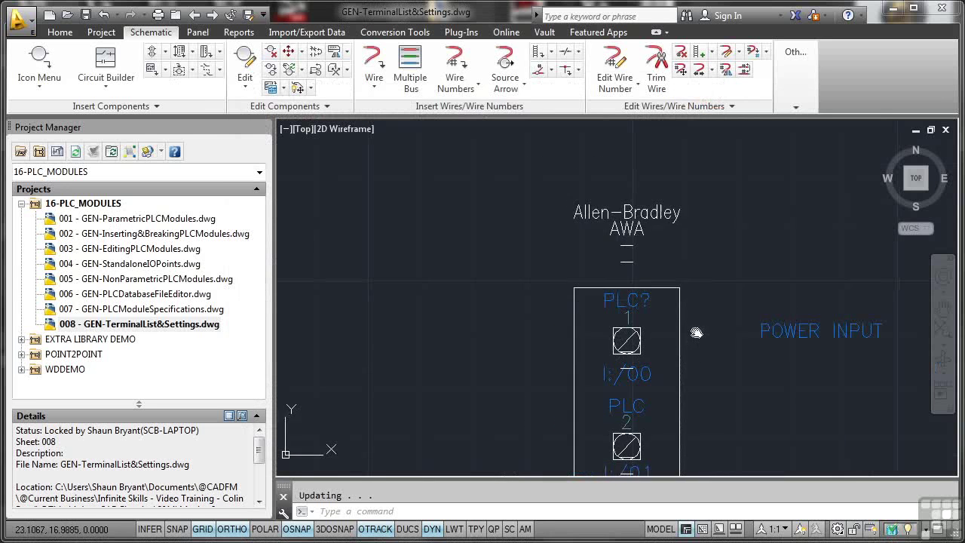
{"action": "middle_click_drag", "start_coordinate": [693, 329], "coordinate": [684, 276]}
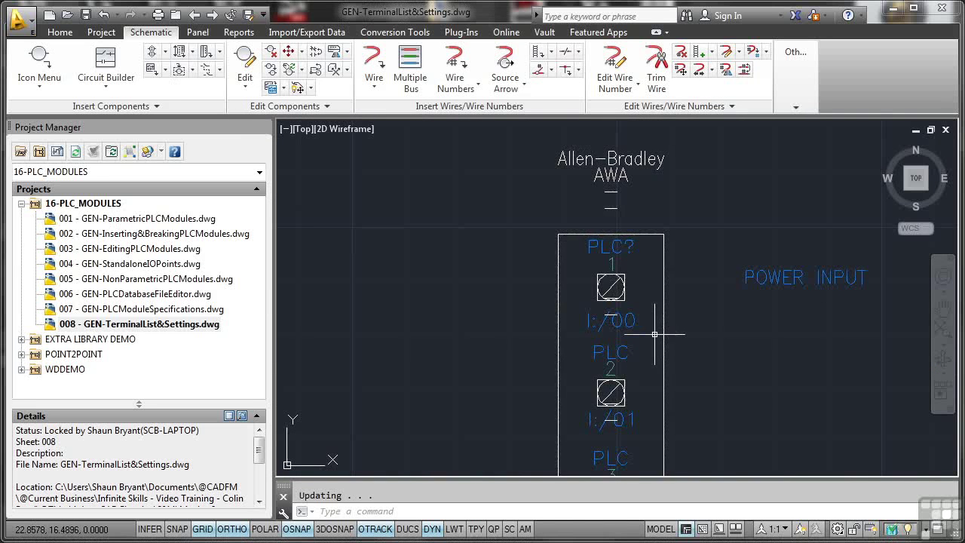
{"action": "scroll", "coordinate": [654, 334], "scroll_direction": "down", "scroll_amount": 2}
{"action": "middle_click_drag", "start_coordinate": [643, 398], "coordinate": [629, 350]}
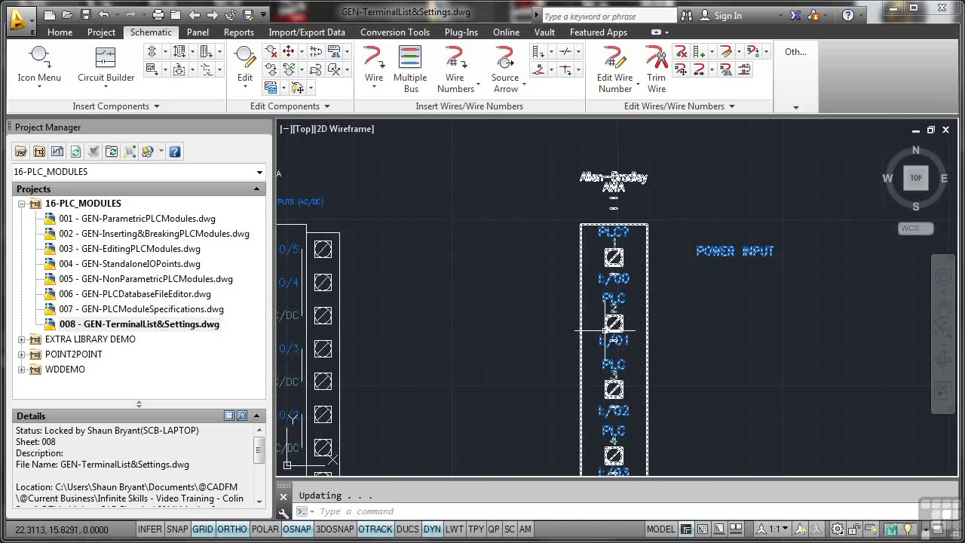
{"action": "middle_click_drag", "start_coordinate": [611, 387], "coordinate": [613, 317]}
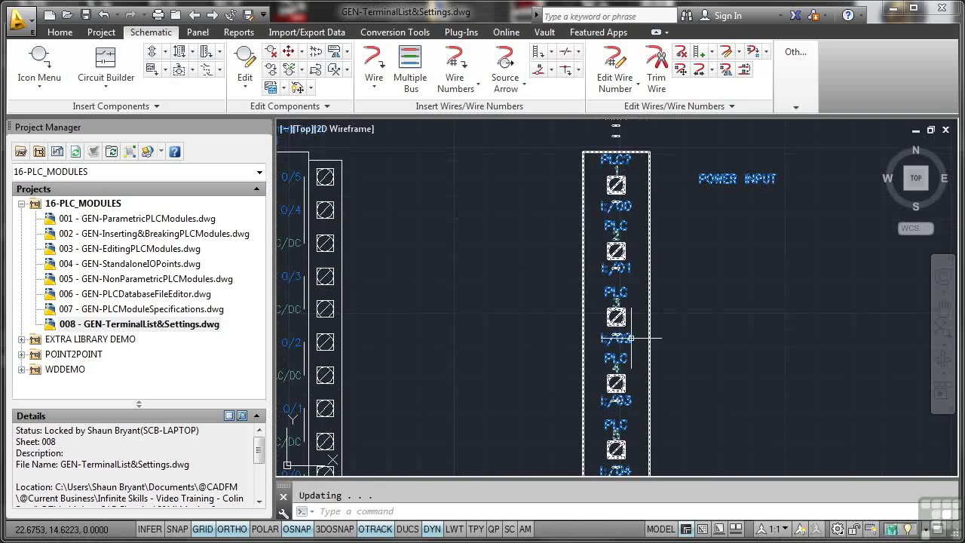
{"action": "scroll", "coordinate": [630, 338], "scroll_direction": "down", "scroll_amount": 2}
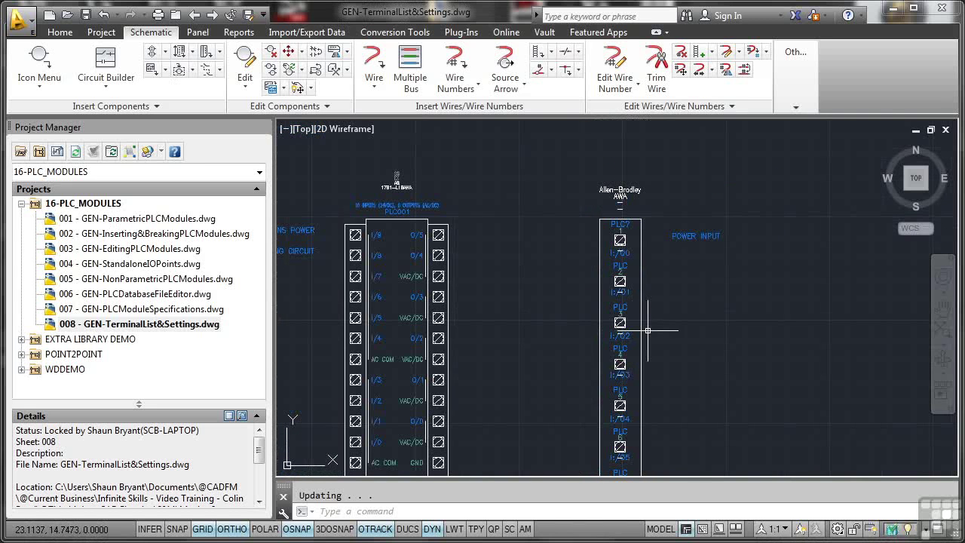